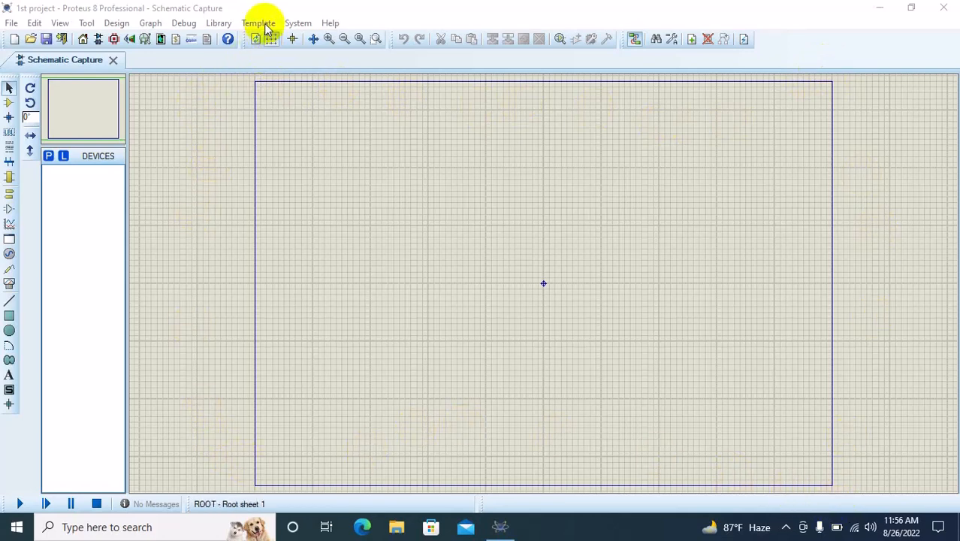
# - Set the schematic sheet size to A1 (32in by 21in)
pyautogui.click(299, 23)
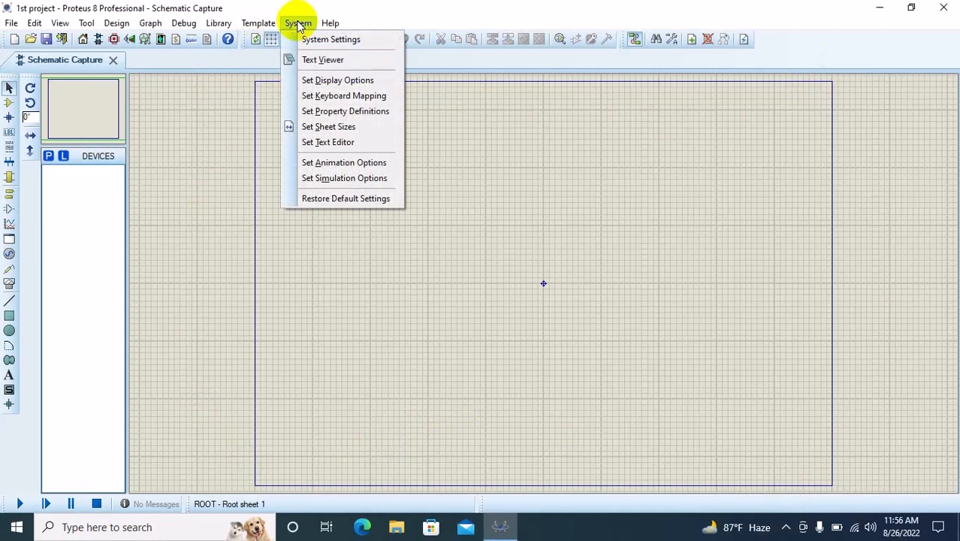
pyautogui.click(333, 129)
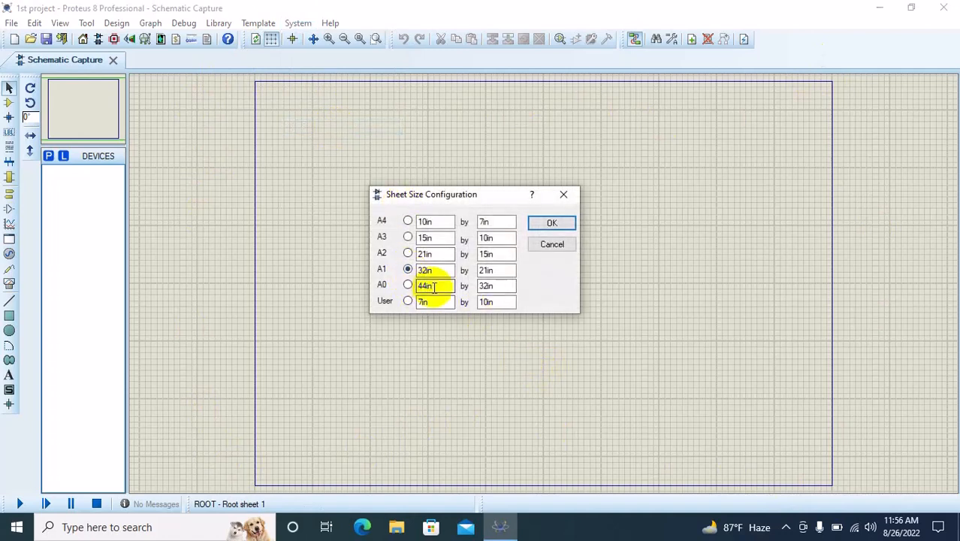
pyautogui.click(562, 223)
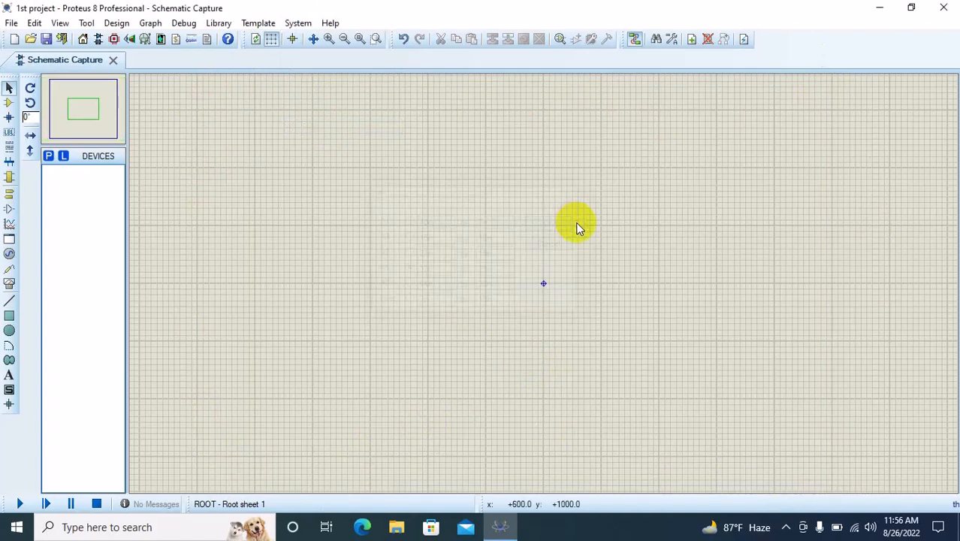
pyautogui.scroll(-4, 504, 215)
pyautogui.scroll(3, 541, 283)
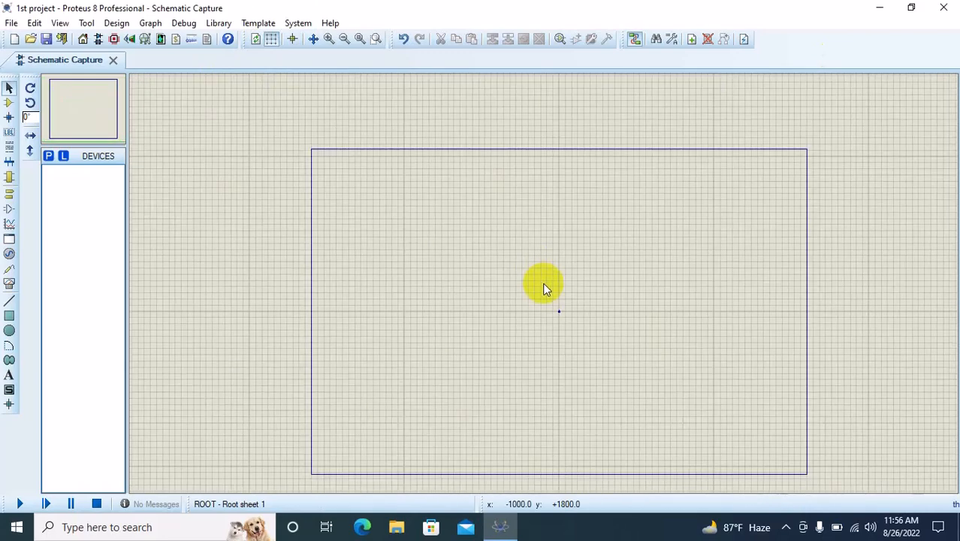
pyautogui.scroll(2, 544, 290)
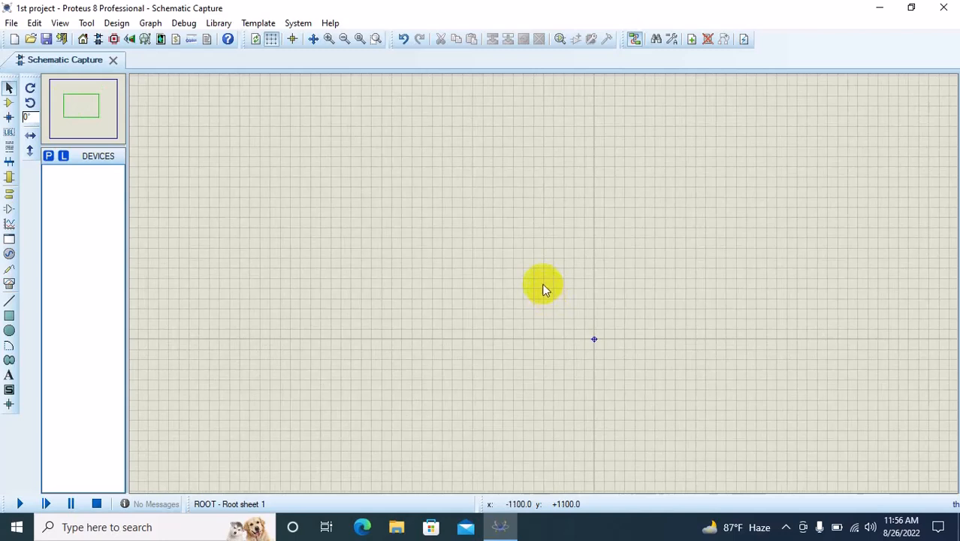
# - Search the component library for vsin and add the VSINE sine wave AC voltage source to the device list
pyautogui.click(7, 103)
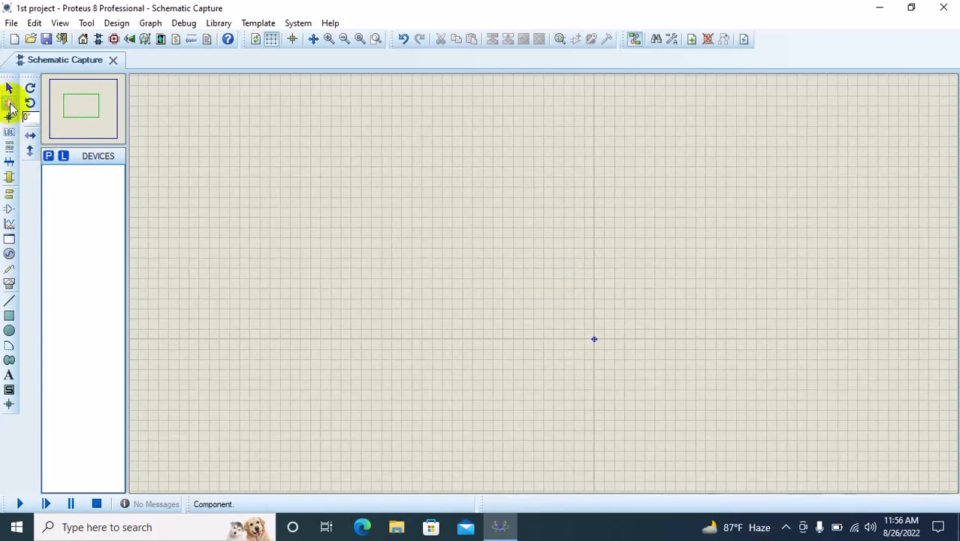
pyautogui.click(48, 159)
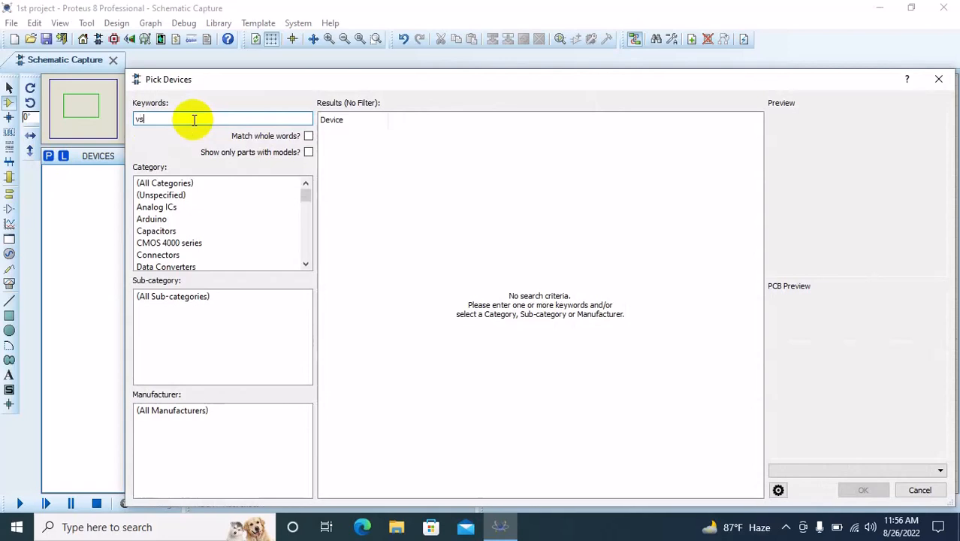
pyautogui.write('in')
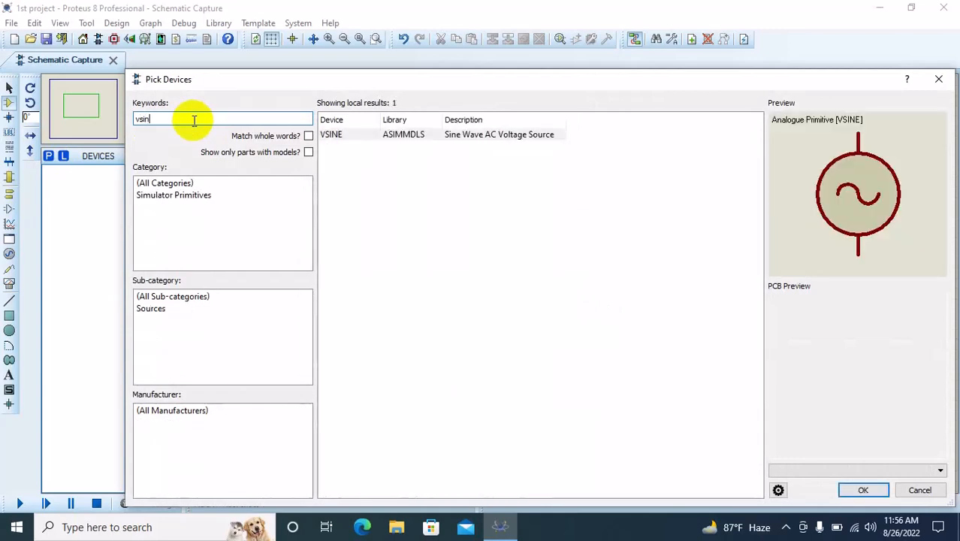
pyautogui.click(464, 136)
pyautogui.doubleClick(464, 136)
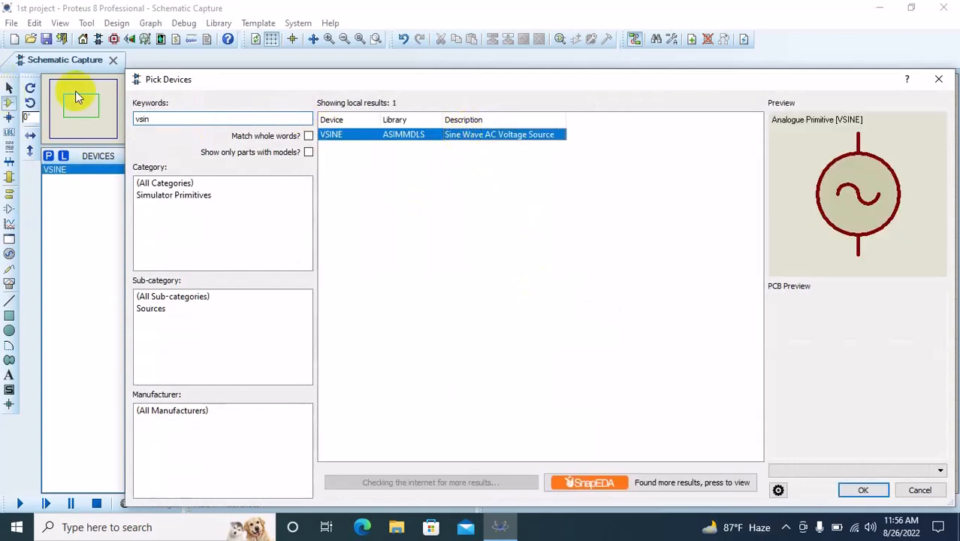
# - Search for transformer and add TRAN-2P3S, the transformer with centre tapped secondary winding, to the device list
pyautogui.doubleClick(129, 123)
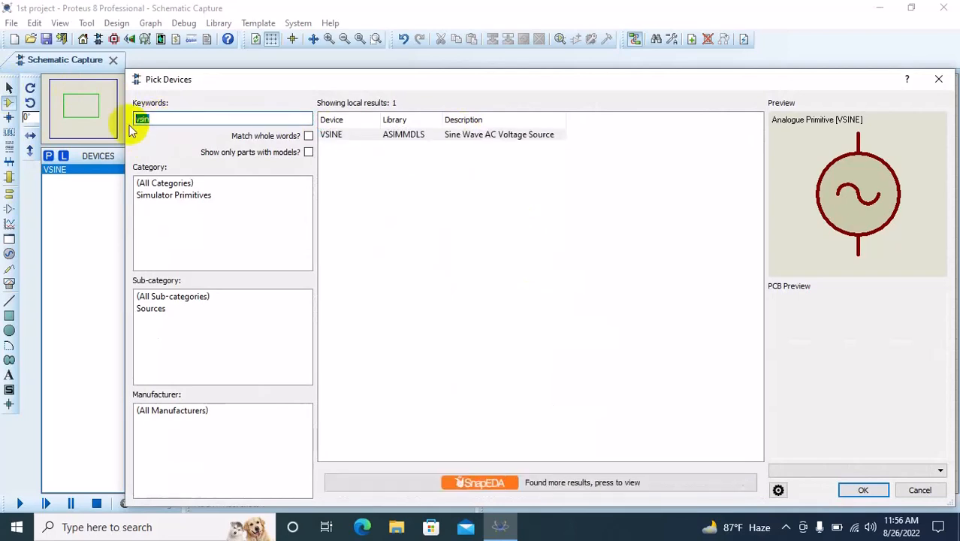
pyautogui.write('trans')
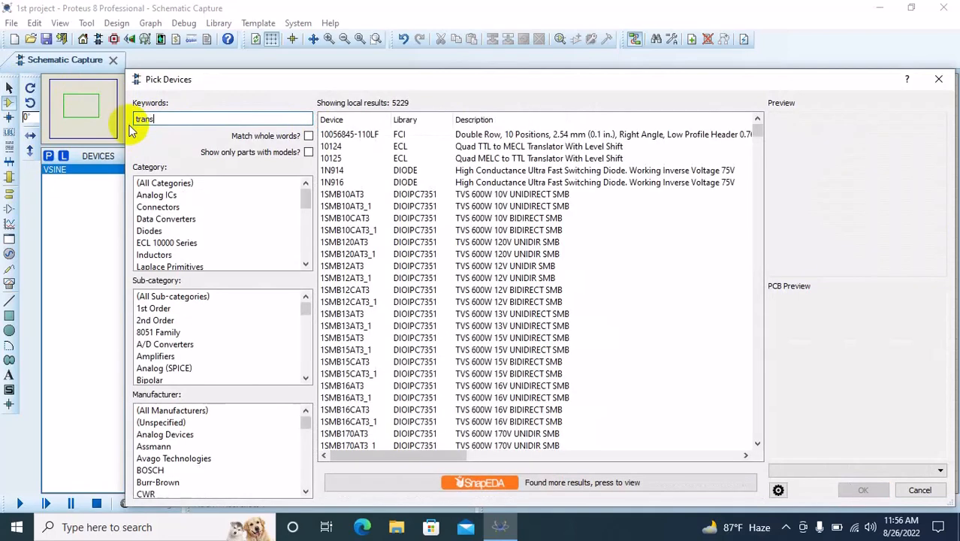
pyautogui.write('former')
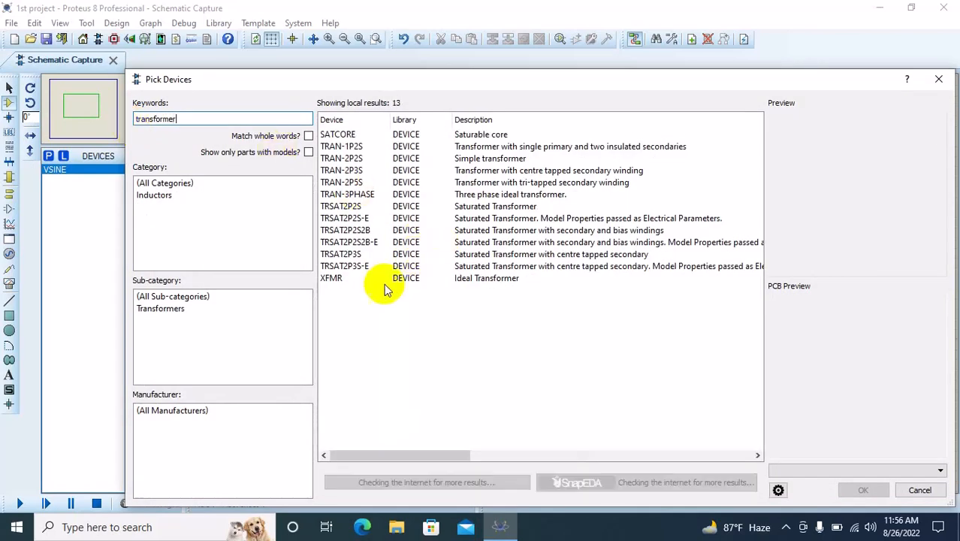
pyautogui.click(365, 133)
pyautogui.click(368, 171)
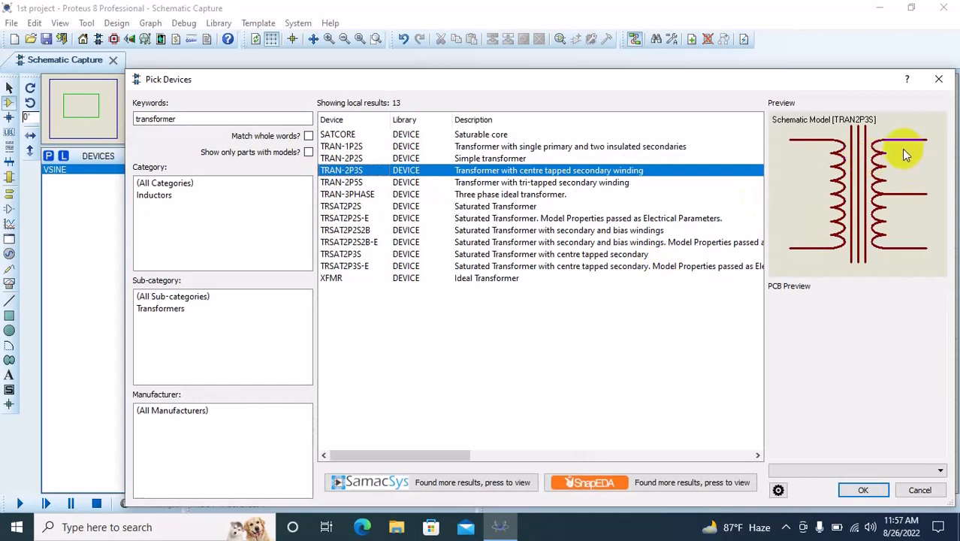
pyautogui.doubleClick(420, 171)
# - Search for 1n4007 and add the 1N4007 diode from the DIODESINC library to the device list
pyautogui.doubleClick(189, 120)
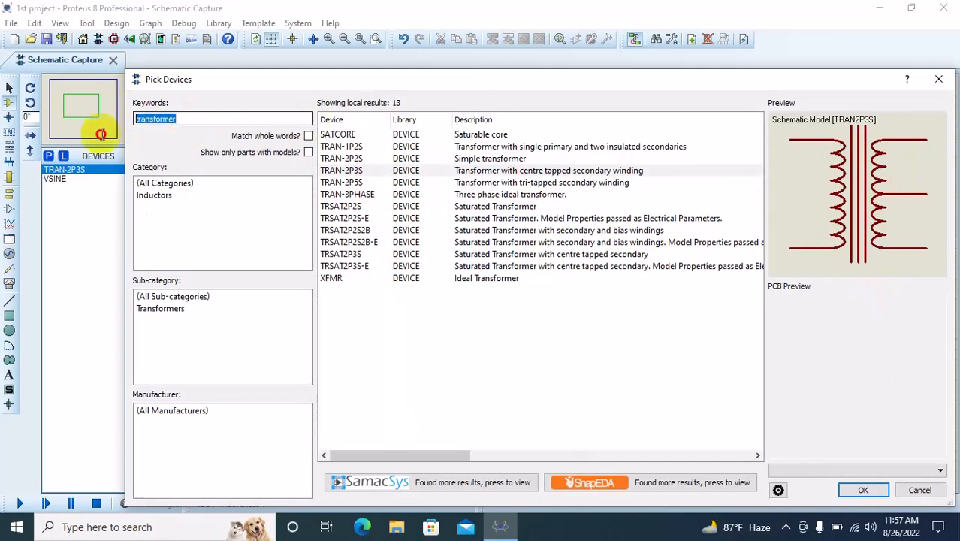
pyautogui.write('1')
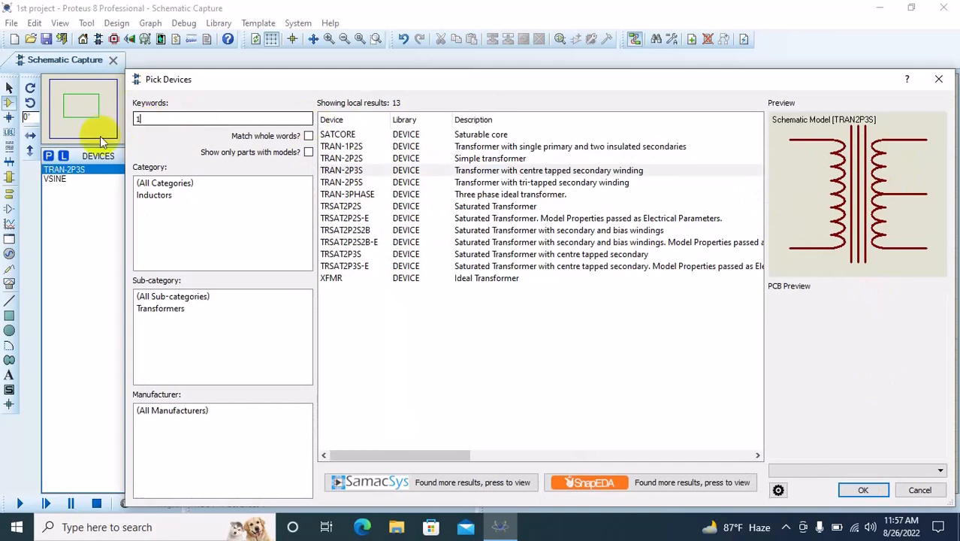
pyautogui.write('n4007')
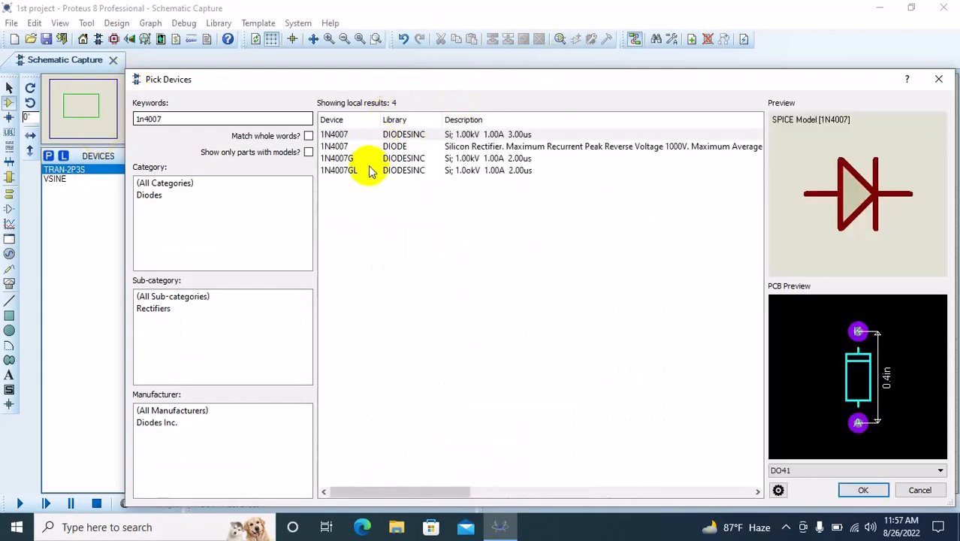
pyautogui.moveTo(364, 174)
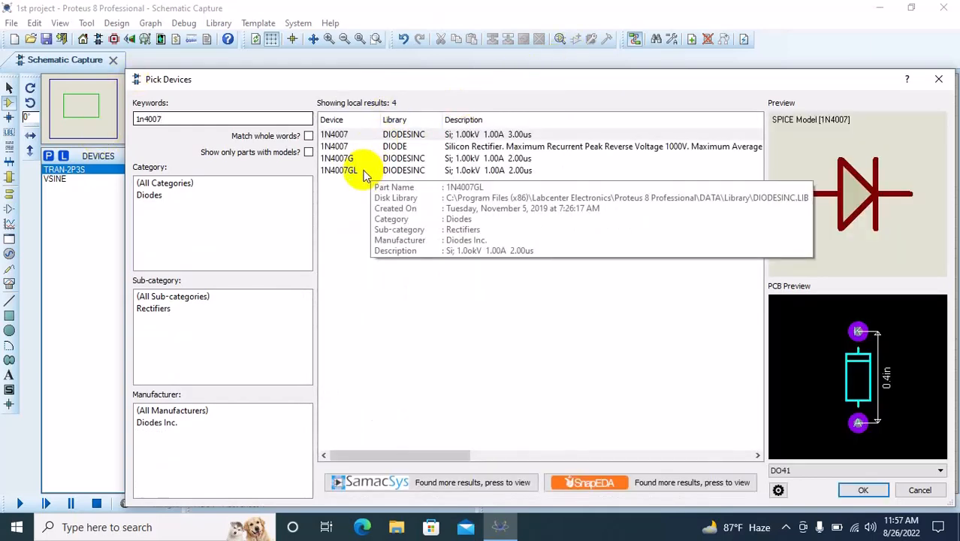
pyautogui.doubleClick(343, 135)
# - Search for capacitor and narrow the results to the High Temp Radial sub-category
pyautogui.moveTo(183, 119); pyautogui.dragTo(103, 122)
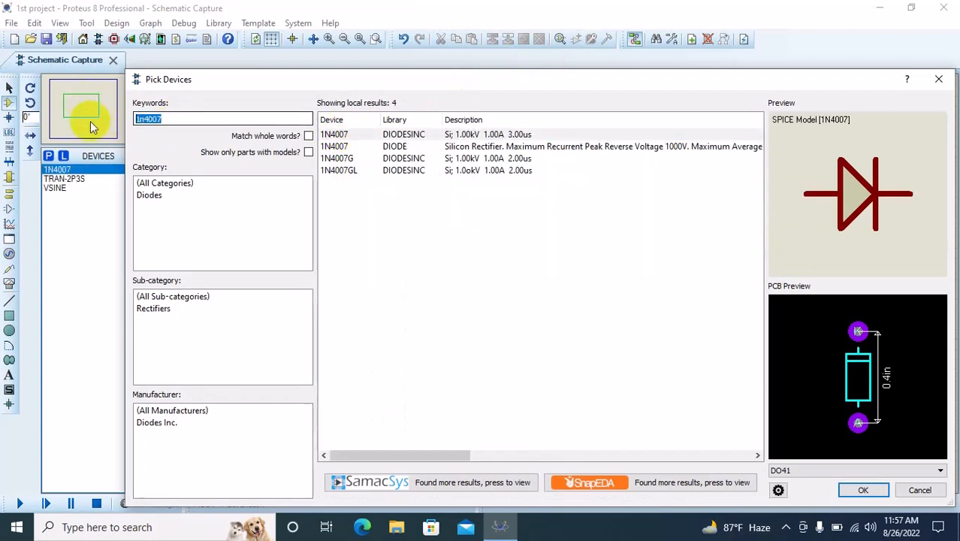
pyautogui.write('capa')
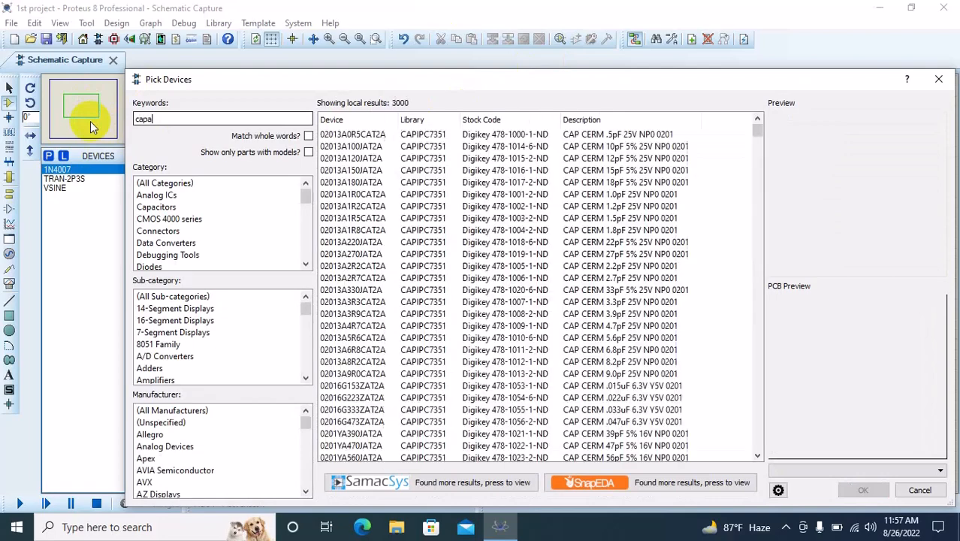
pyautogui.write('citor')
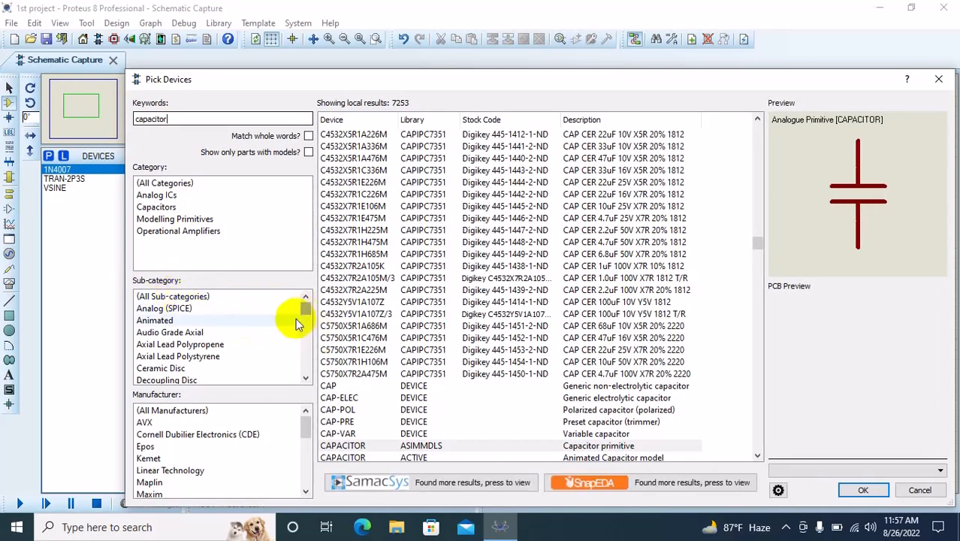
pyautogui.click(214, 320)
pyautogui.scroll(-2, 211, 327)
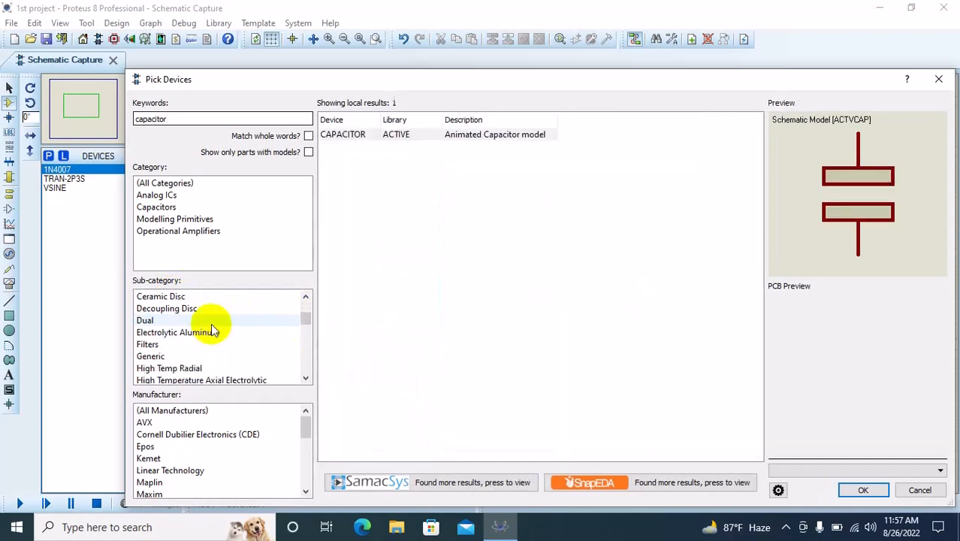
pyautogui.scroll(-1, 211, 323)
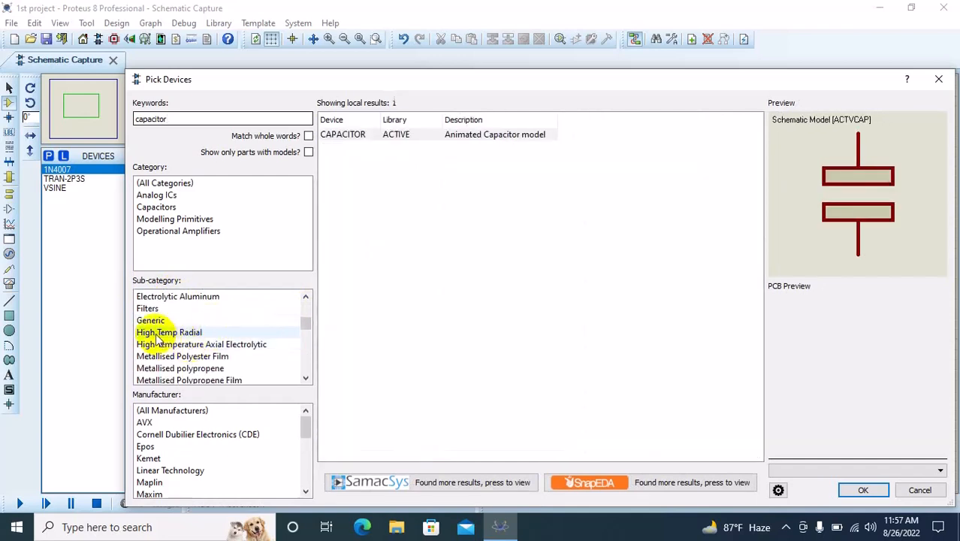
pyautogui.click(176, 333)
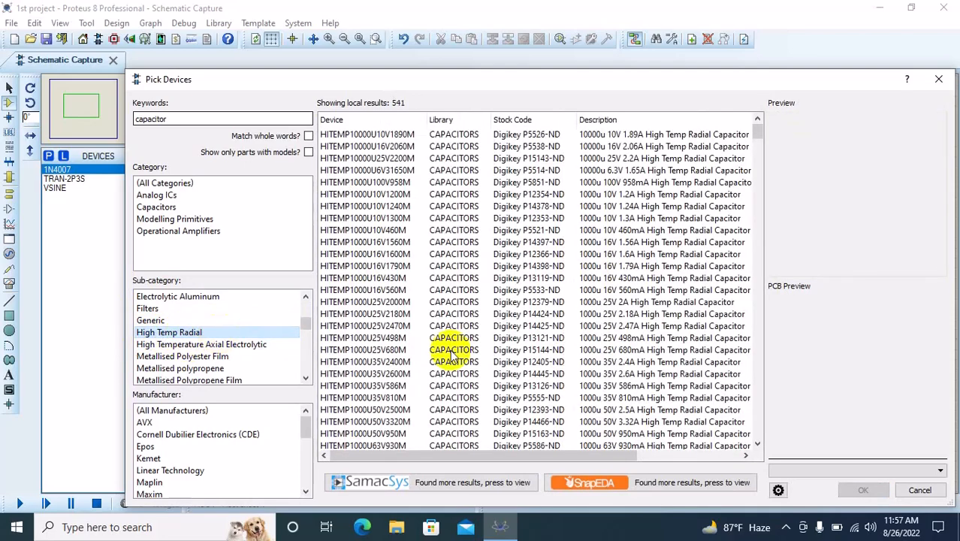
# - Compare the high temp radial capacitors and add the 1000u 6.3V HITEMP1000U6V3967M to the device list
pyautogui.click(453, 254)
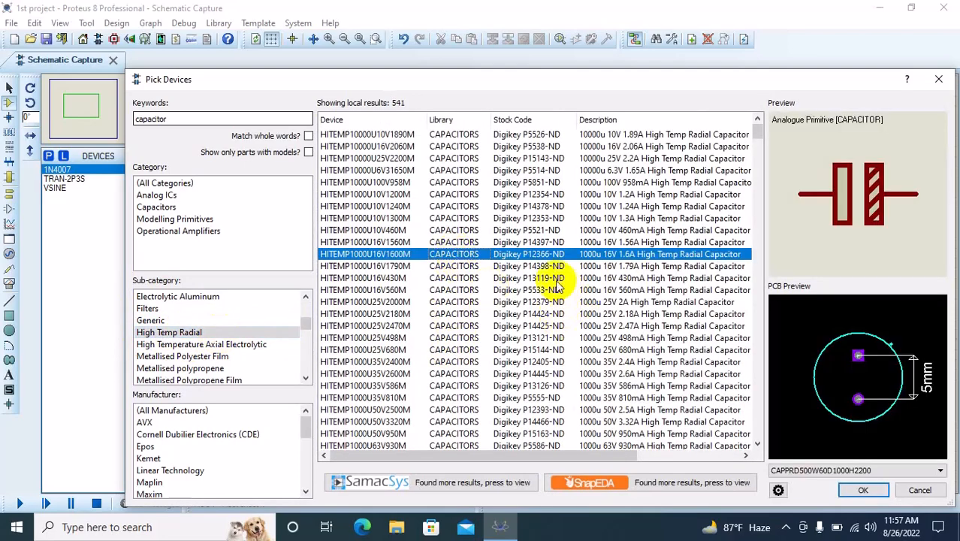
pyautogui.click(534, 266)
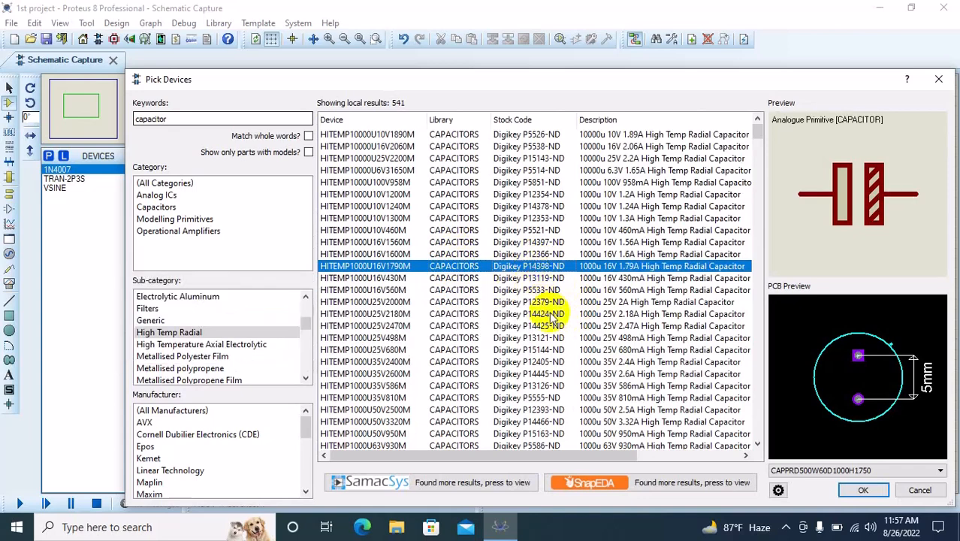
pyautogui.click(544, 326)
pyautogui.click(559, 373)
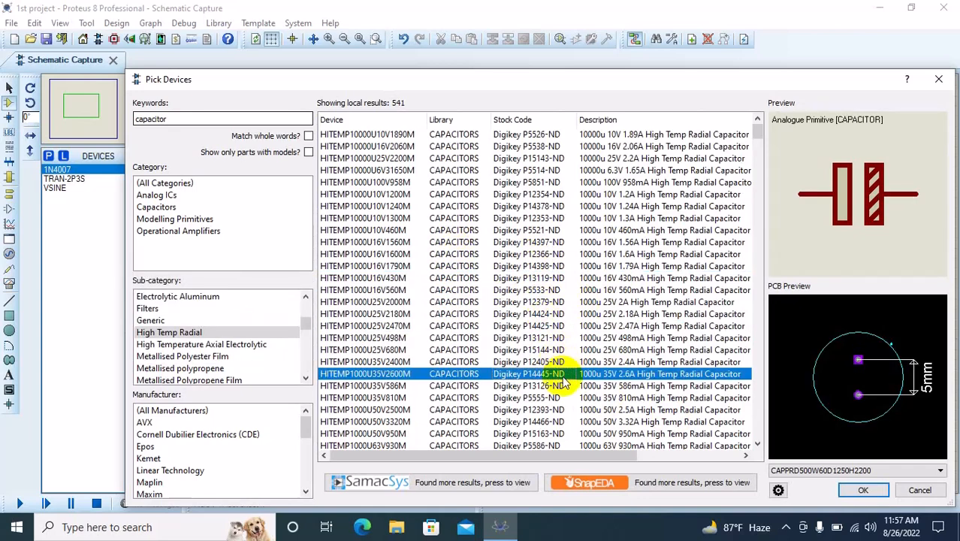
pyautogui.click(567, 397)
pyautogui.scroll(-6, 568, 395)
pyautogui.click(566, 387)
pyautogui.scroll(-6, 565, 392)
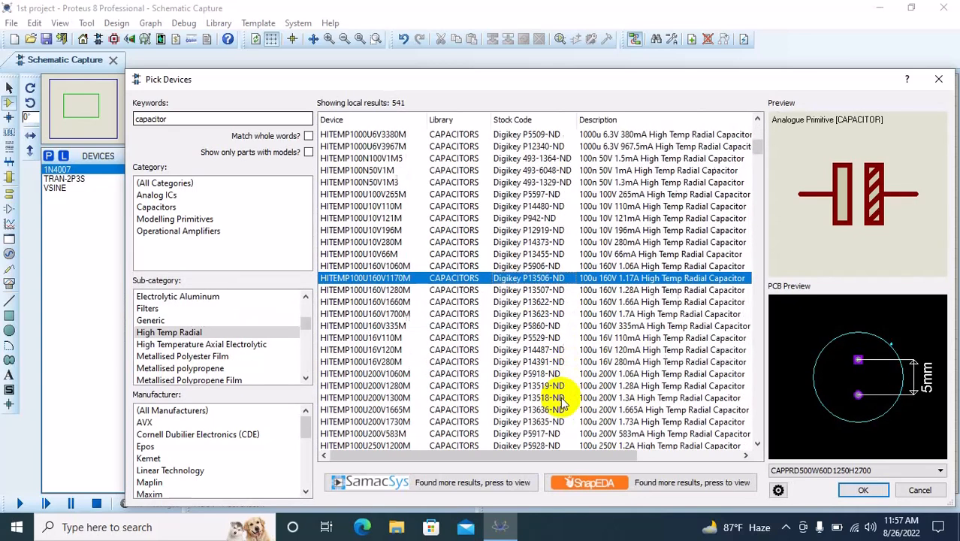
pyautogui.click(565, 398)
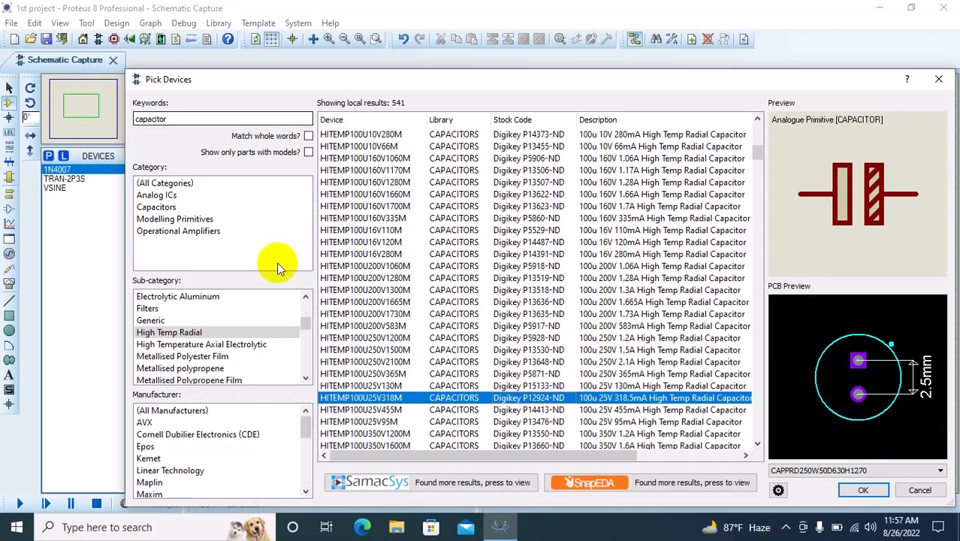
pyautogui.click(543, 207)
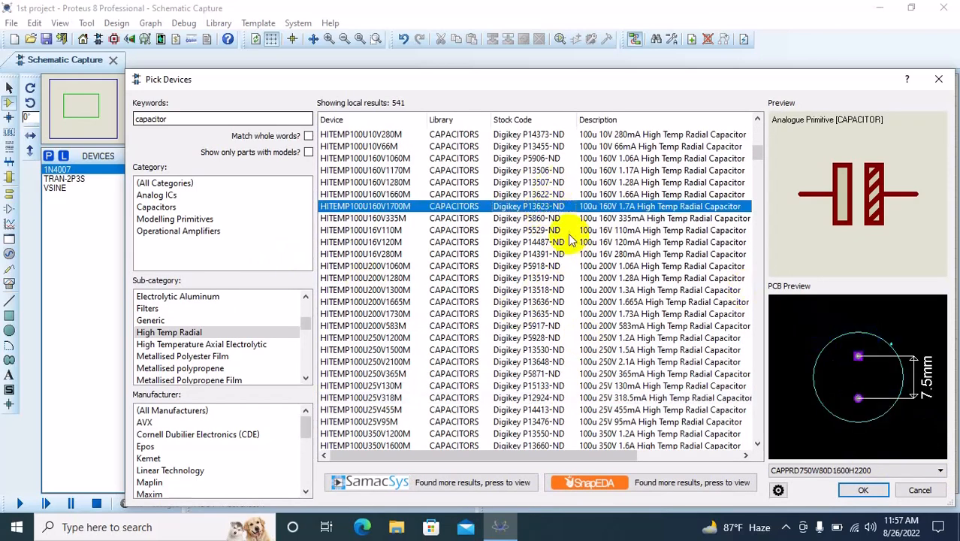
pyautogui.scroll(5, 574, 237)
pyautogui.click(571, 220)
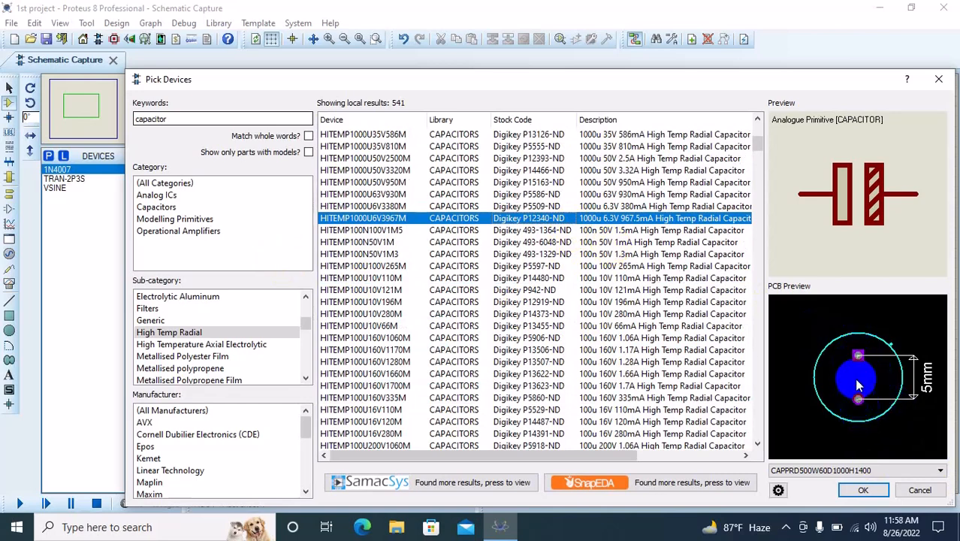
pyautogui.doubleClick(510, 218)
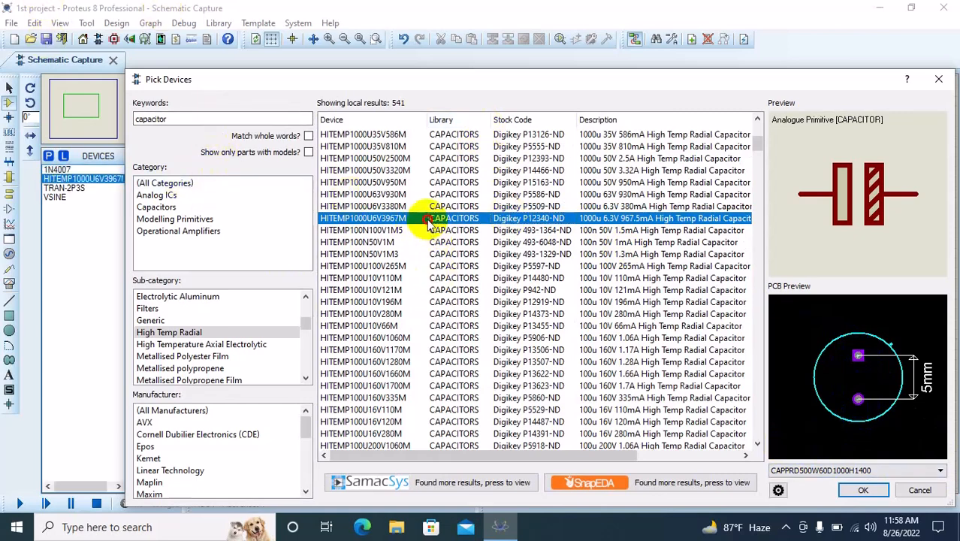
# - Search for 7805 and add the 7805 5V fixed 1A positive regulator from the ANALOG library to the device list
pyautogui.doubleClick(191, 118)
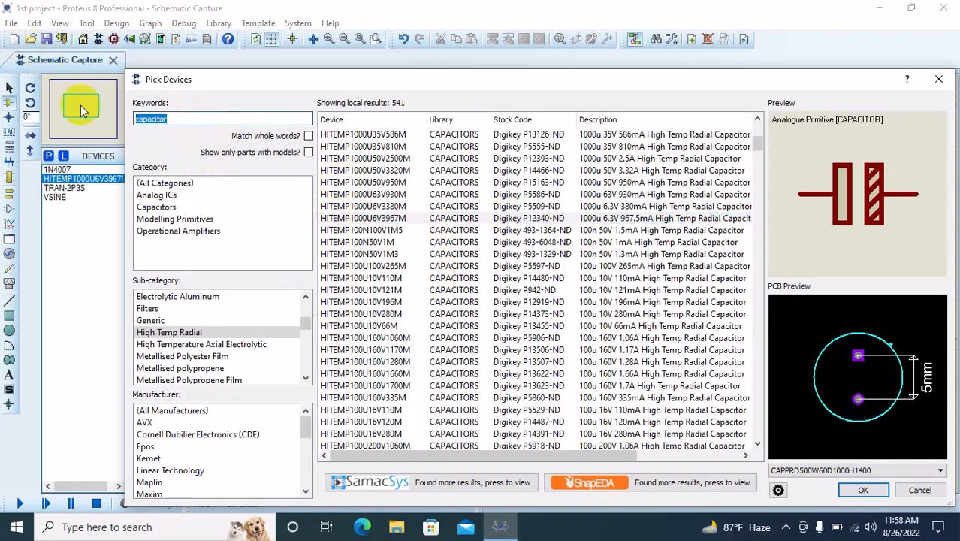
pyautogui.write('78')
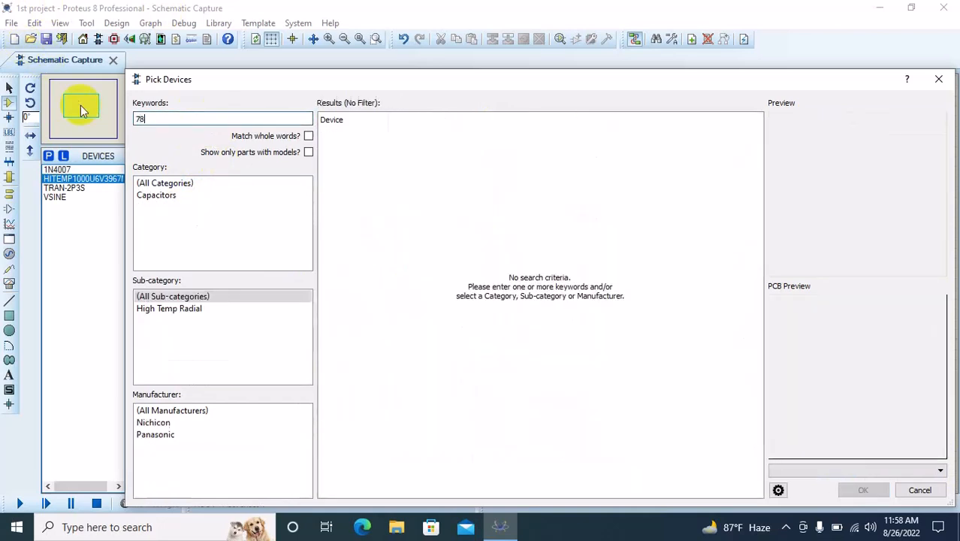
pyautogui.write('05')
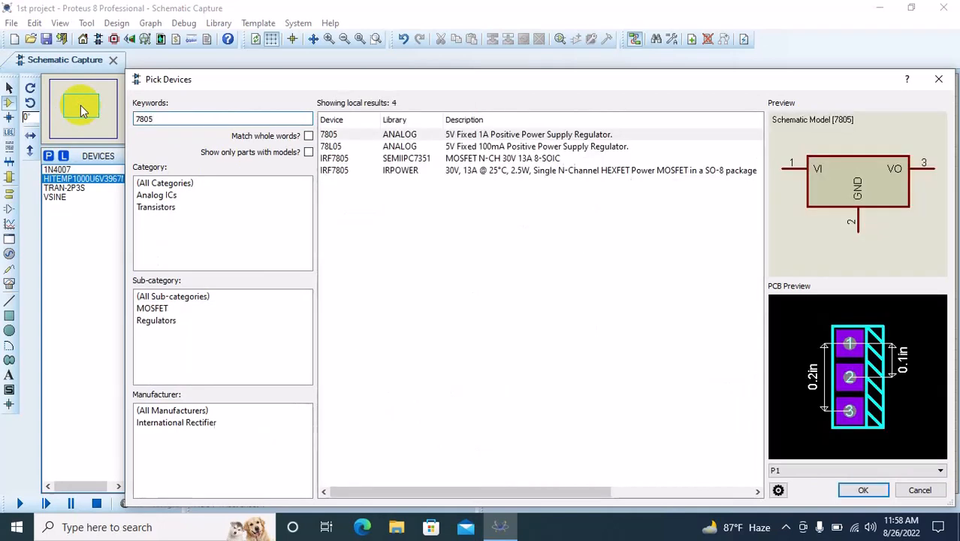
pyautogui.click(385, 135)
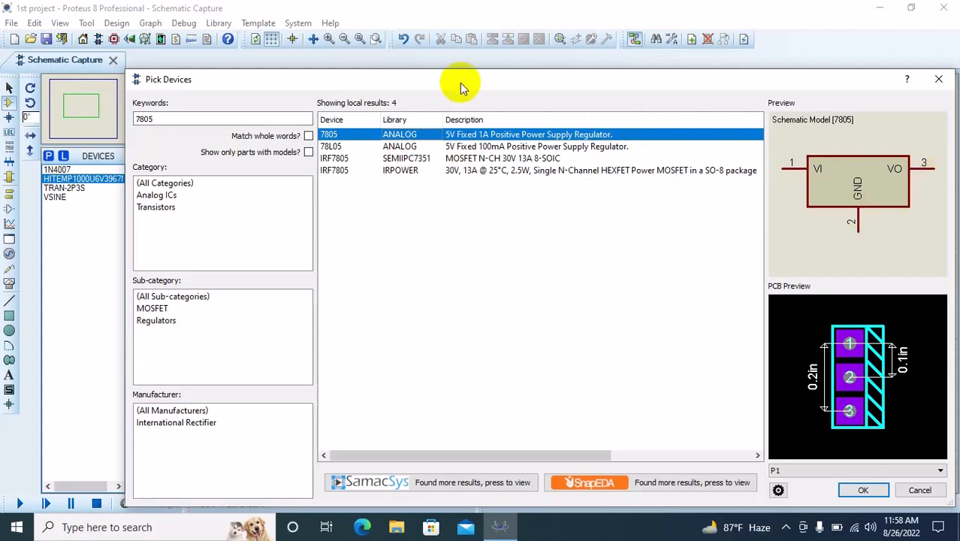
pyautogui.doubleClick(439, 134)
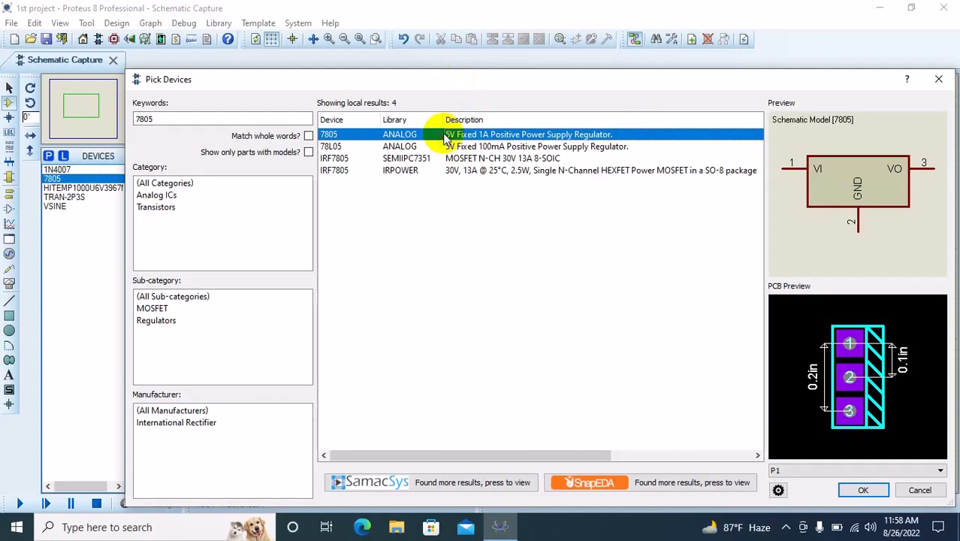
# - Search the device library for 1k
pyautogui.click(171, 118)
pyautogui.write('1k')
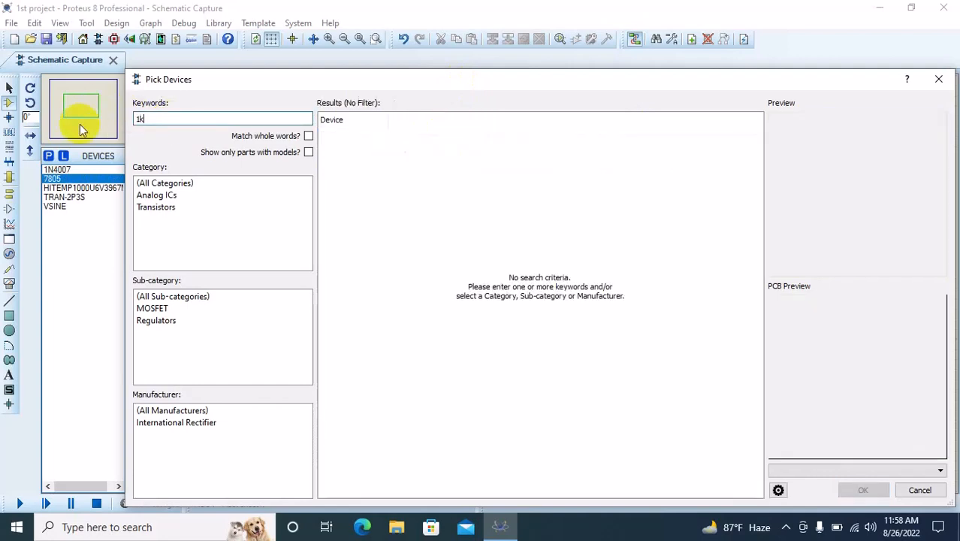
pyautogui.write(' re')
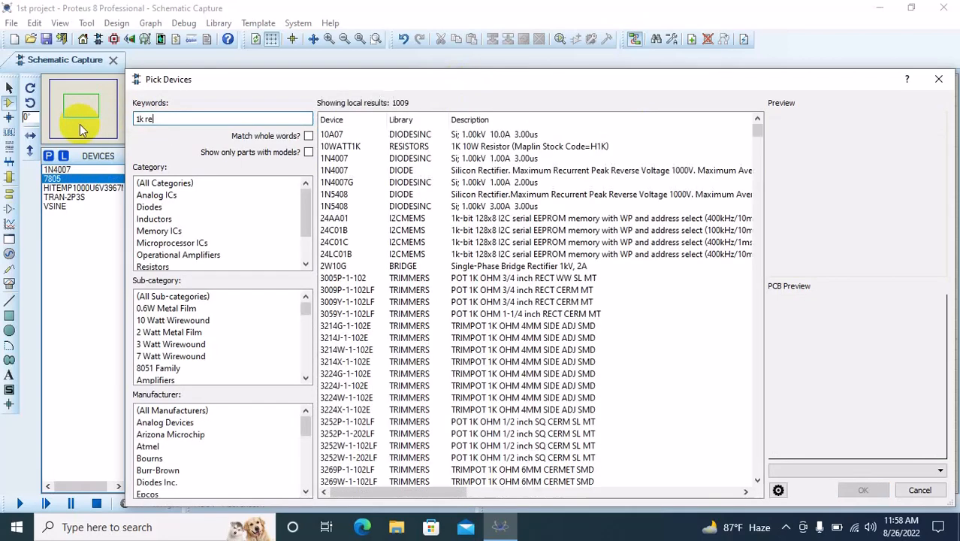
pyautogui.press('BackSpace')
pyautogui.press('BackSpace')
pyautogui.press('BackSpace')
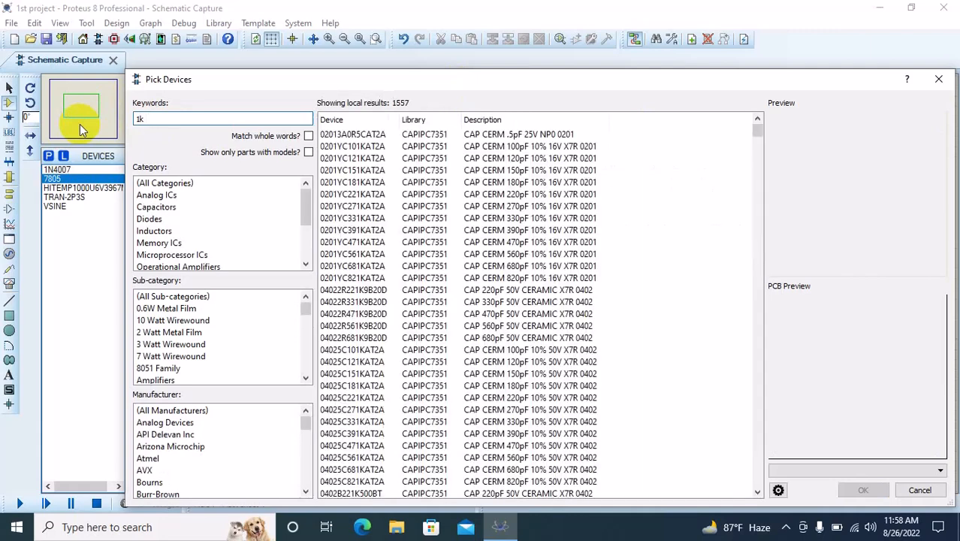
# - Narrow the results to 0.6W Metal Film resistors and add the 1k MINRES1K to the device list
pyautogui.scroll(-6, 553, 263)
pyautogui.click(540, 242)
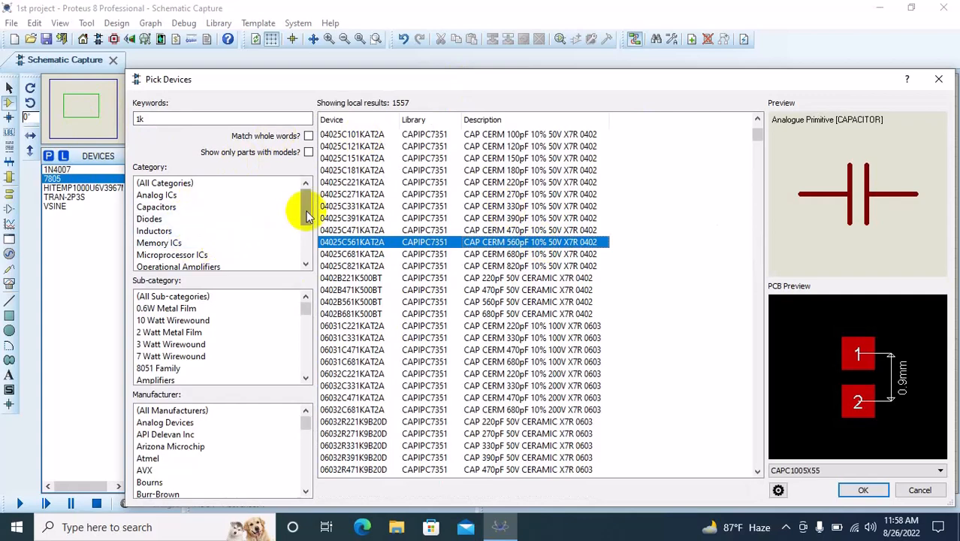
pyautogui.moveTo(310, 209); pyautogui.dragTo(308, 235)
pyautogui.click(154, 231)
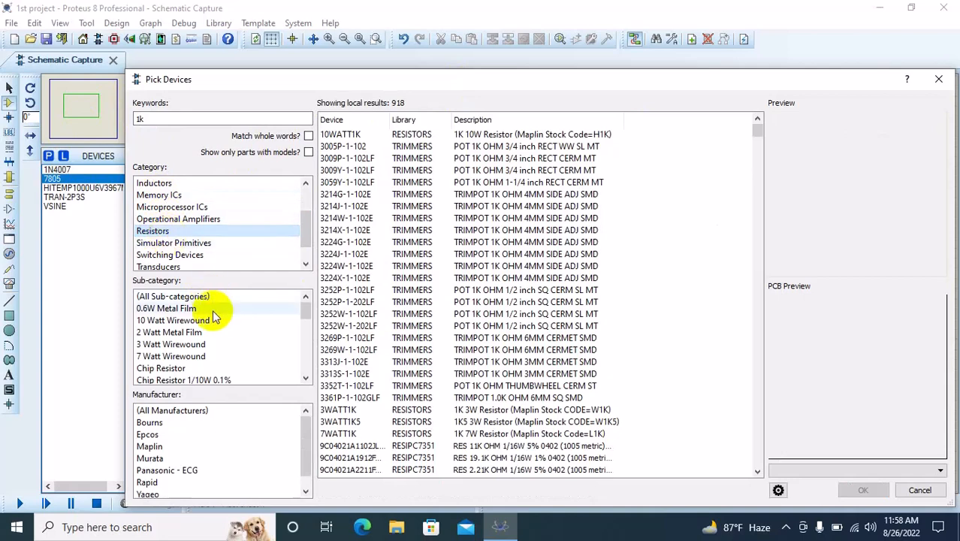
pyautogui.click(169, 308)
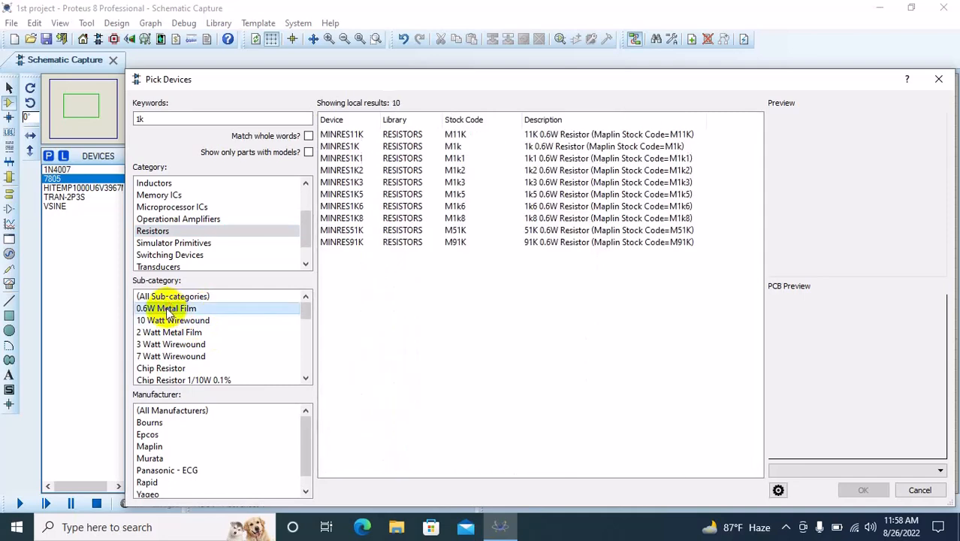
pyautogui.click(356, 146)
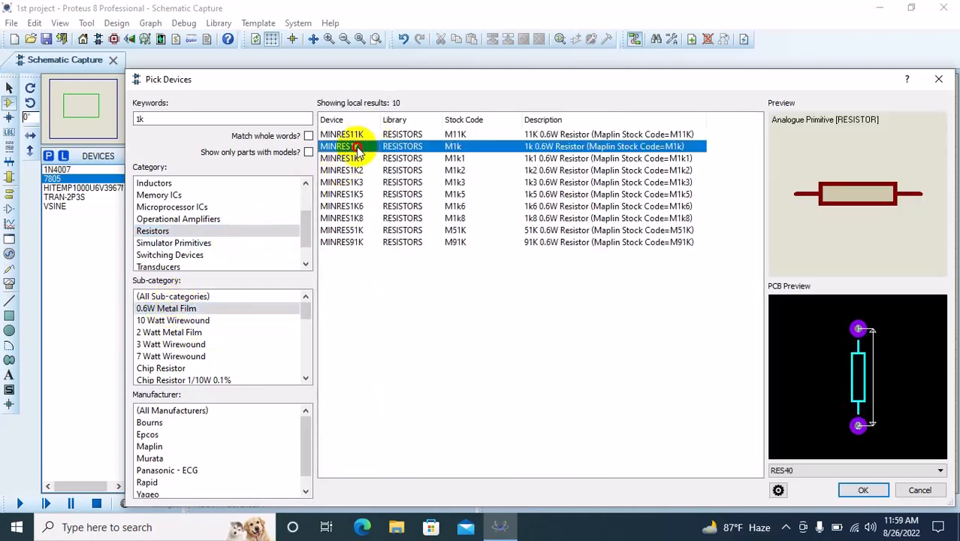
pyautogui.doubleClick(394, 145)
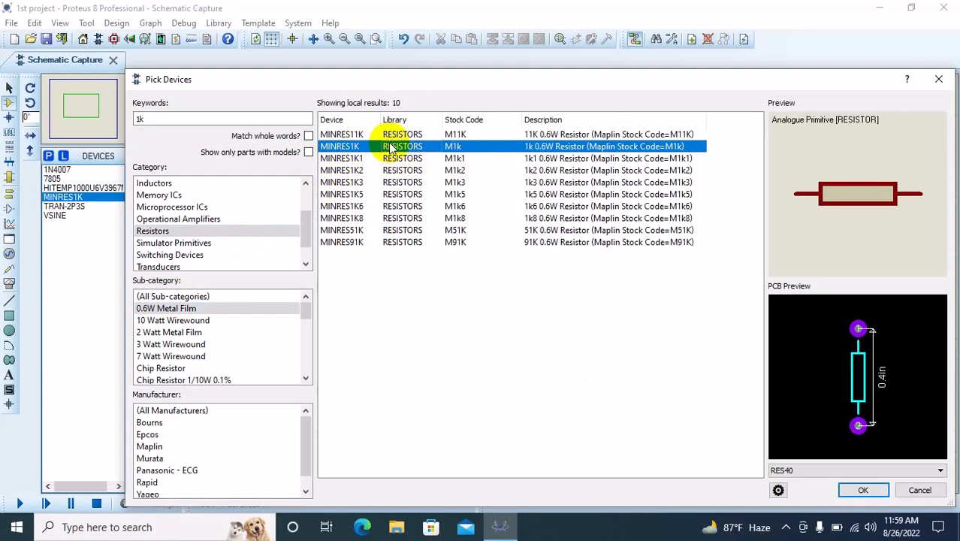
# - Search for red led, add the bi-colour red/green LED-BIRG to the device list and finish picking devices
pyautogui.doubleClick(147, 118)
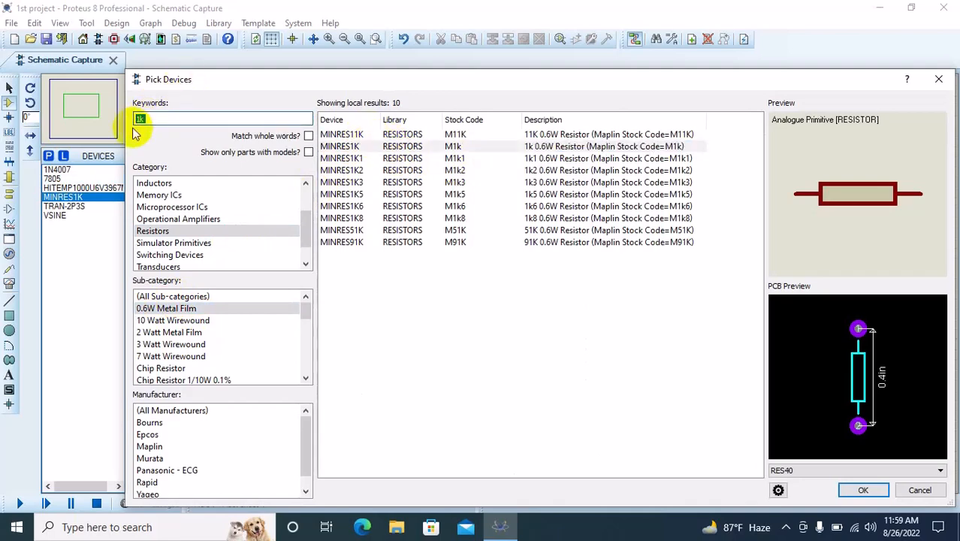
pyautogui.write('led')
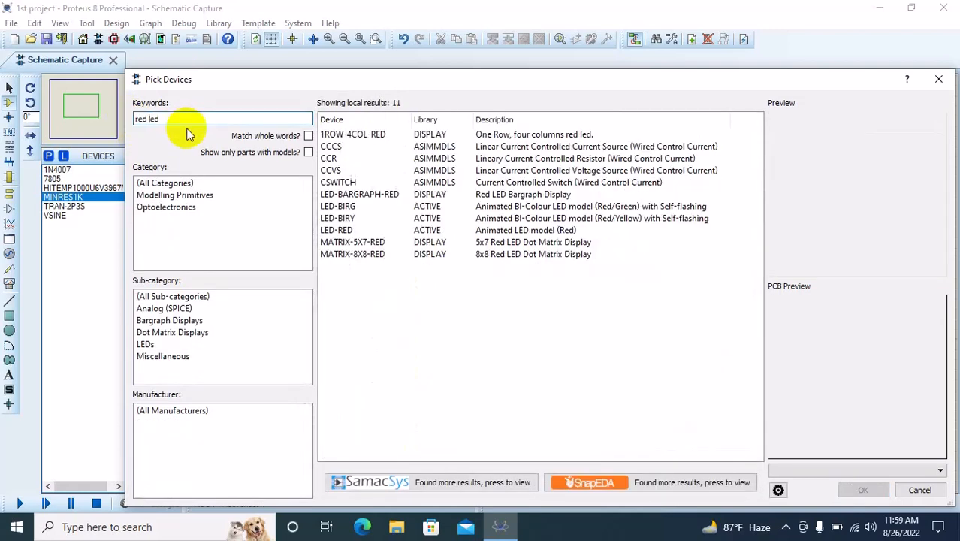
pyautogui.click(353, 207)
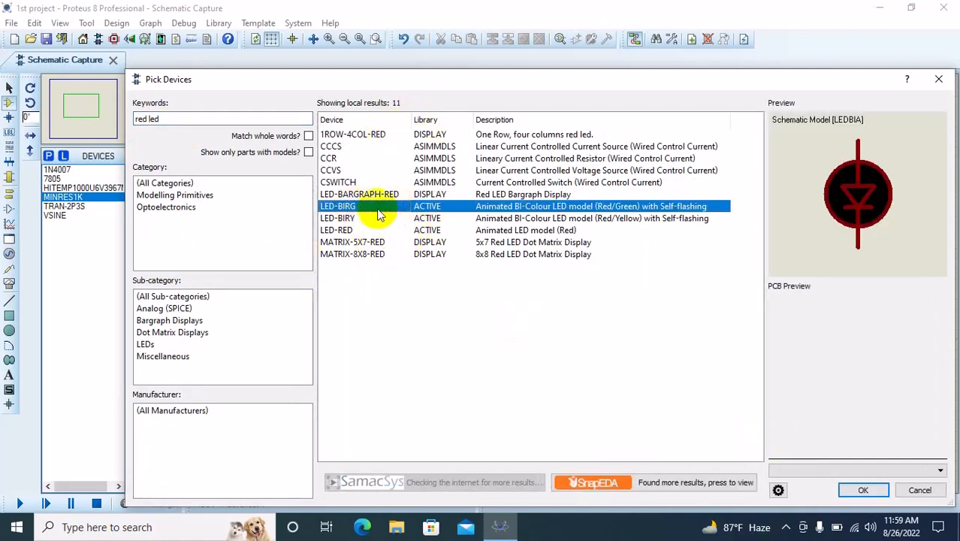
pyautogui.click(863, 489)
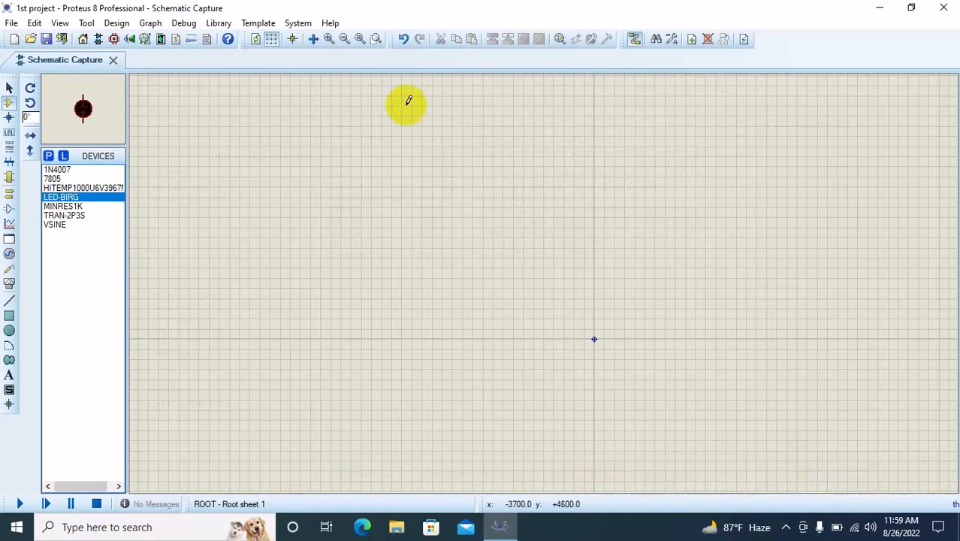
# - Place the VSINE source in the left part of the sheet
pyautogui.click(55, 224)
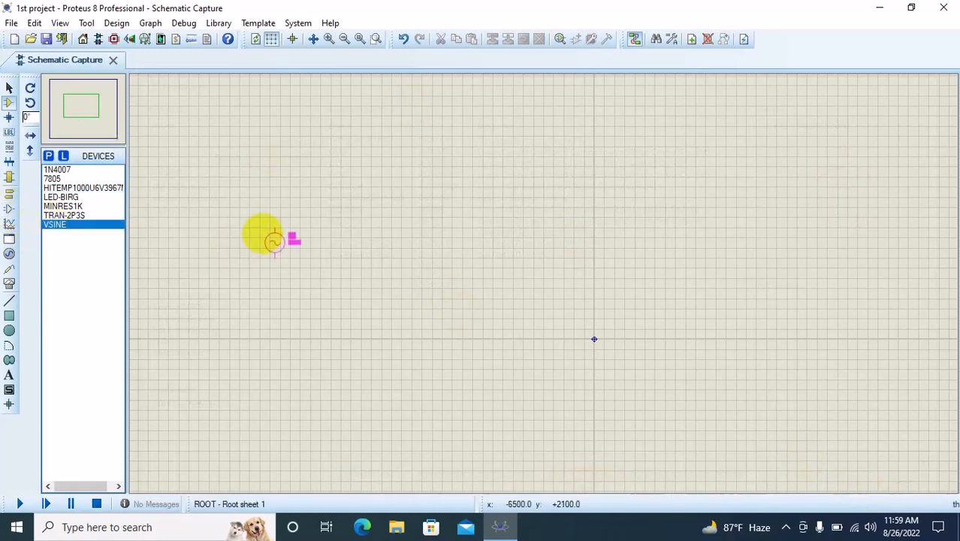
pyautogui.click(248, 249)
pyautogui.press('F5')
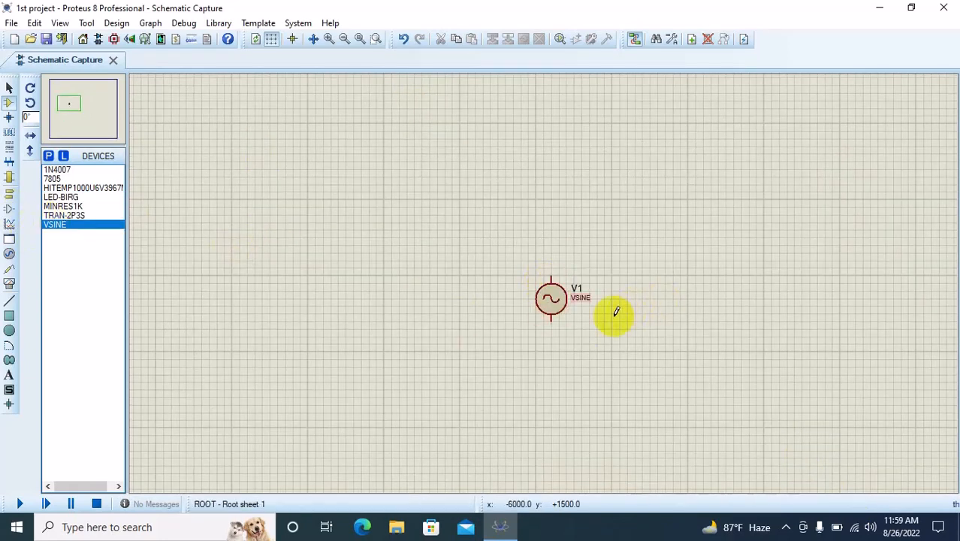
pyautogui.scroll(1, 614, 313)
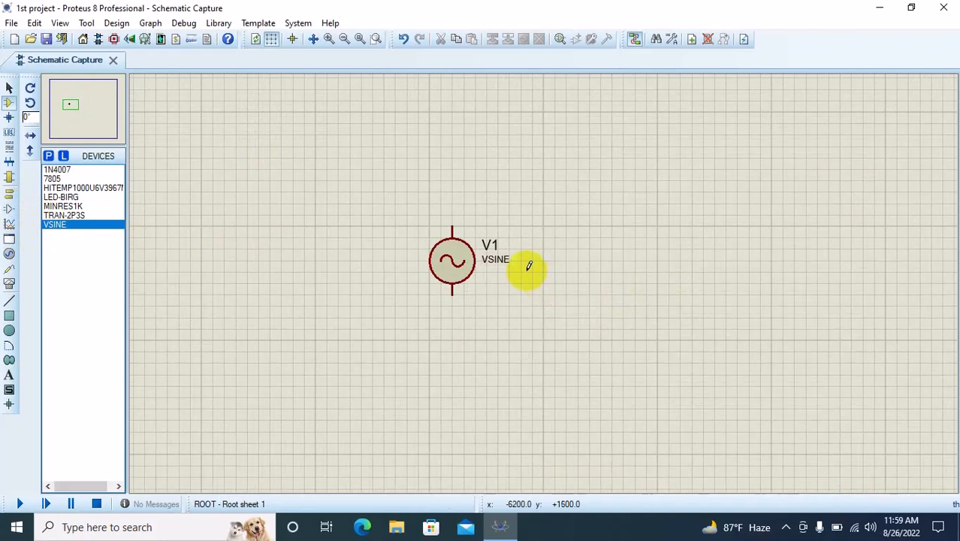
# - Place the TRAN-2P3S transformer just to the right of the sine source
pyautogui.click(66, 216)
pyautogui.click(572, 235)
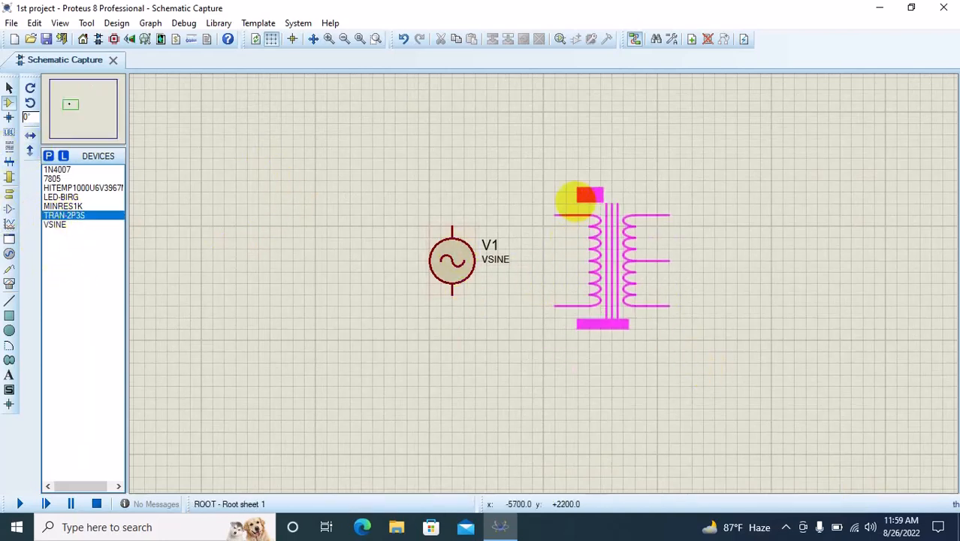
pyautogui.click(556, 197)
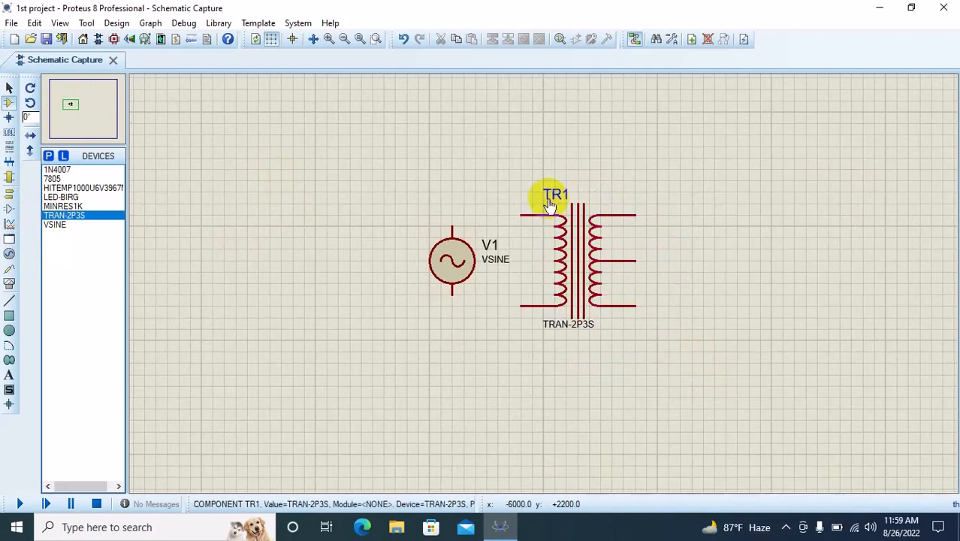
# - Wire both ends of the transformer's primary winding to the two terminals of the sine source
pyautogui.click(521, 216)
pyautogui.click(452, 222)
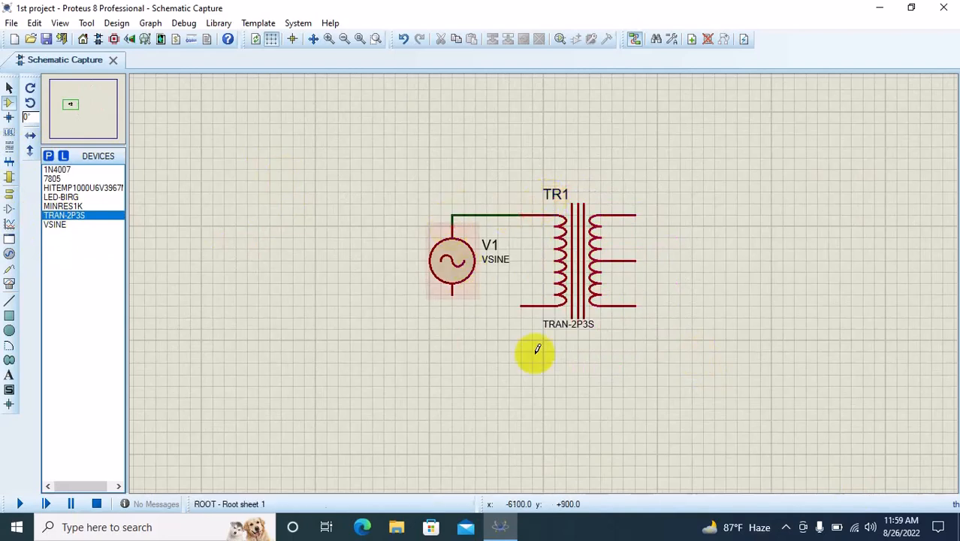
pyautogui.click(520, 306)
pyautogui.click(452, 295)
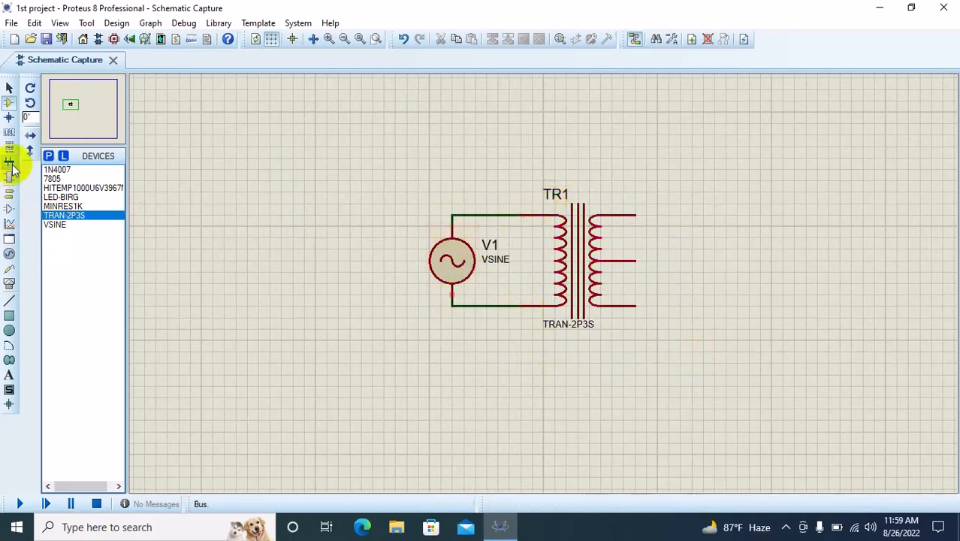
# - Place two 1N4007 diodes right of the transformer, in line with its upper and lower secondary terminals
pyautogui.click(57, 170)
pyautogui.click(704, 215)
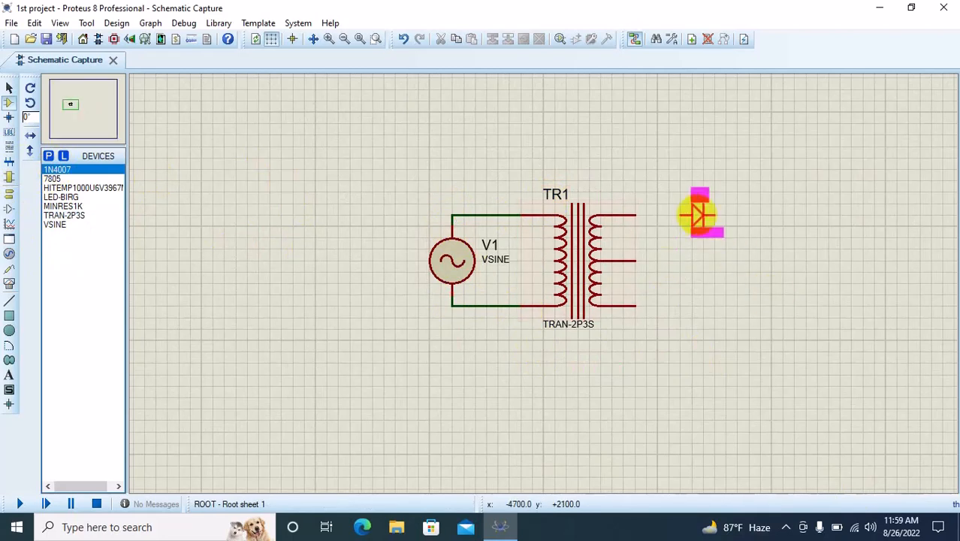
pyautogui.click(686, 215)
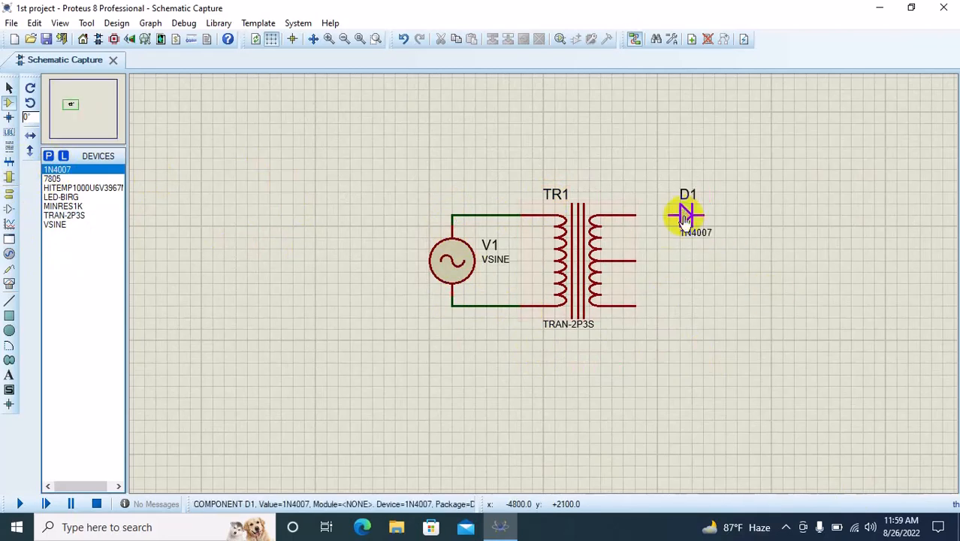
pyautogui.click(682, 301)
pyautogui.click(685, 305)
# - Wire the transformer's outer secondary terminals to the diode anodes and connect the two cathodes together
pyautogui.click(636, 306)
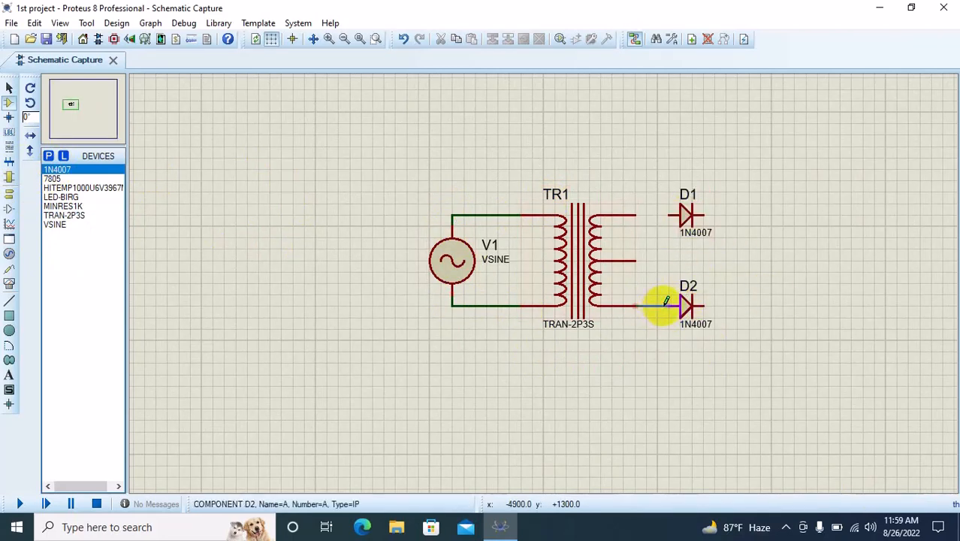
pyautogui.click(668, 305)
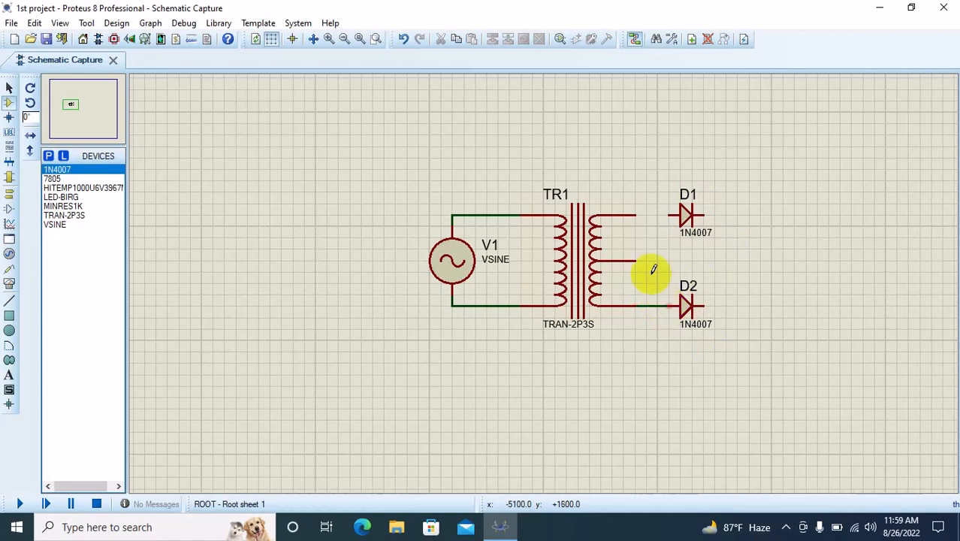
pyautogui.click(637, 214)
pyautogui.click(668, 216)
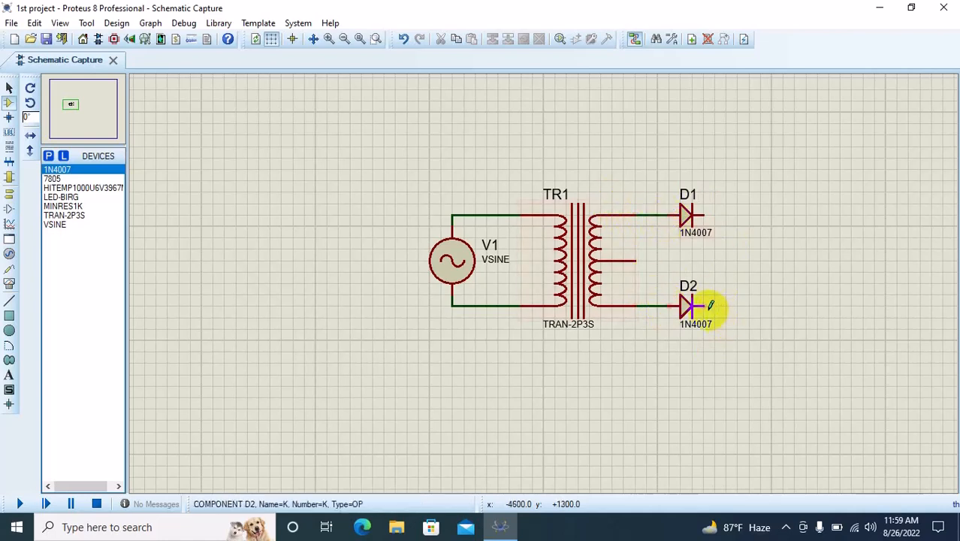
pyautogui.click(710, 305)
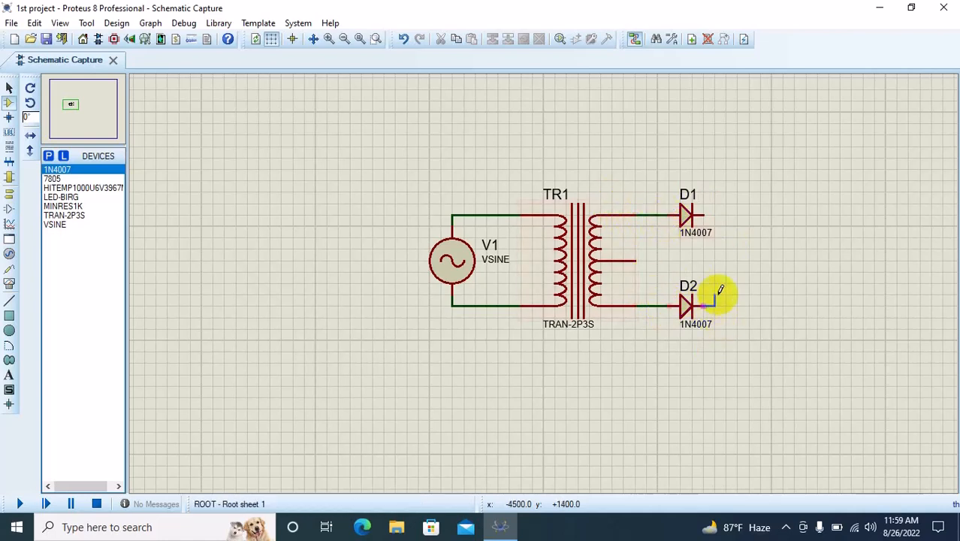
pyautogui.click(707, 216)
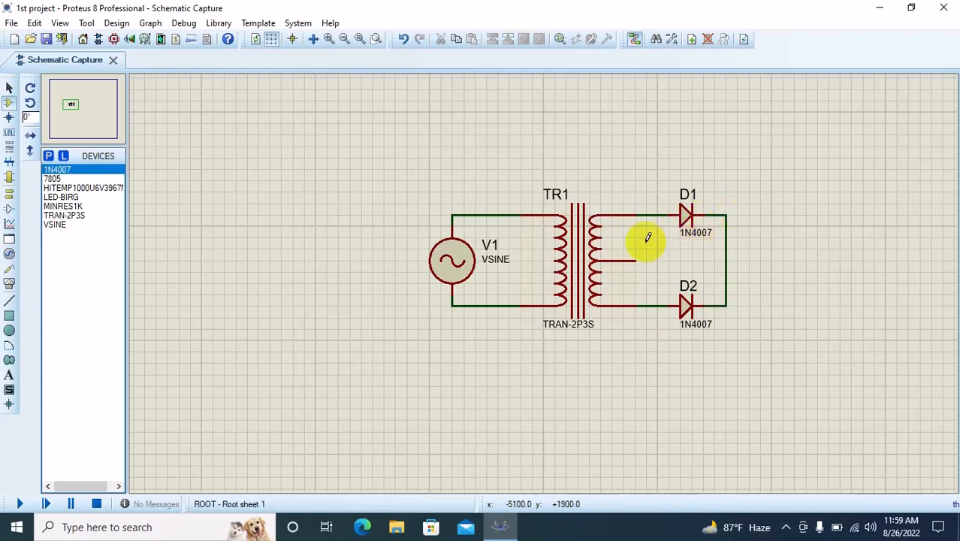
# - Place the 1000u capacitor right of the diodes, rotate it clockwise and move it close to the joined cathodes
pyautogui.scroll(-1, 648, 239)
pyautogui.scroll(1, 666, 274)
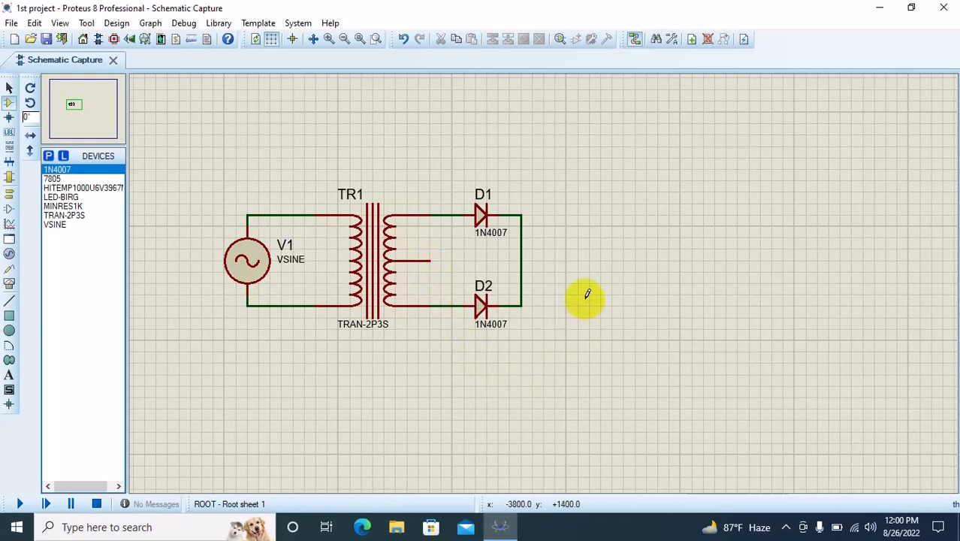
pyautogui.click(111, 188)
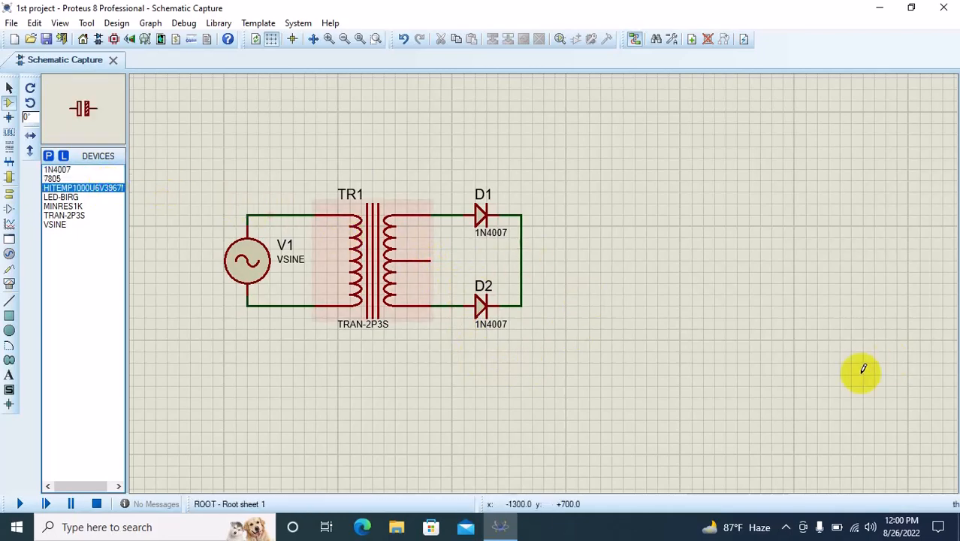
pyautogui.click(565, 260)
pyautogui.rightClick(573, 262)
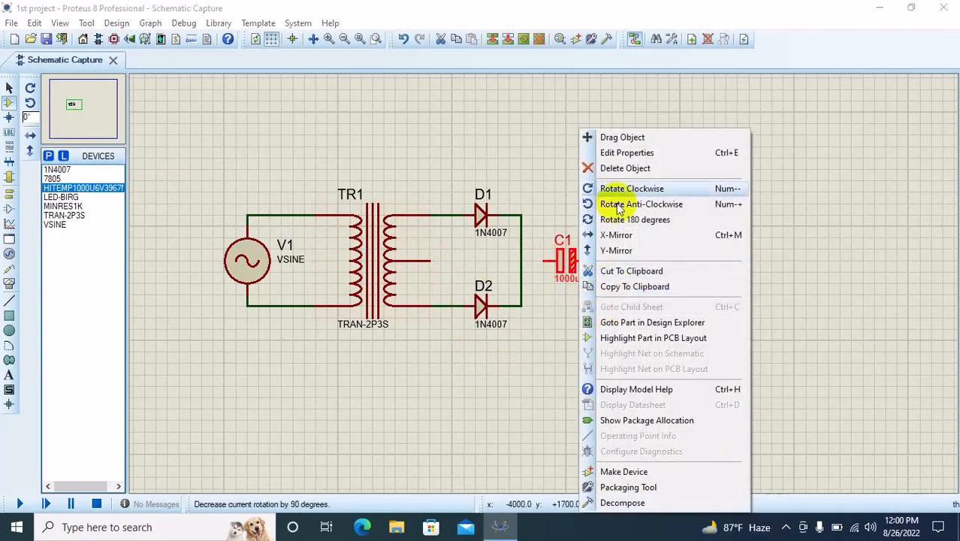
pyautogui.click(610, 187)
pyautogui.moveTo(575, 267); pyautogui.dragTo(563, 290)
pyautogui.click(576, 230)
# - Wire the 1000u capacitor's upper terminal to the joined diode cathodes and its lower terminal to the transformer's centre tap
pyautogui.click(553, 261)
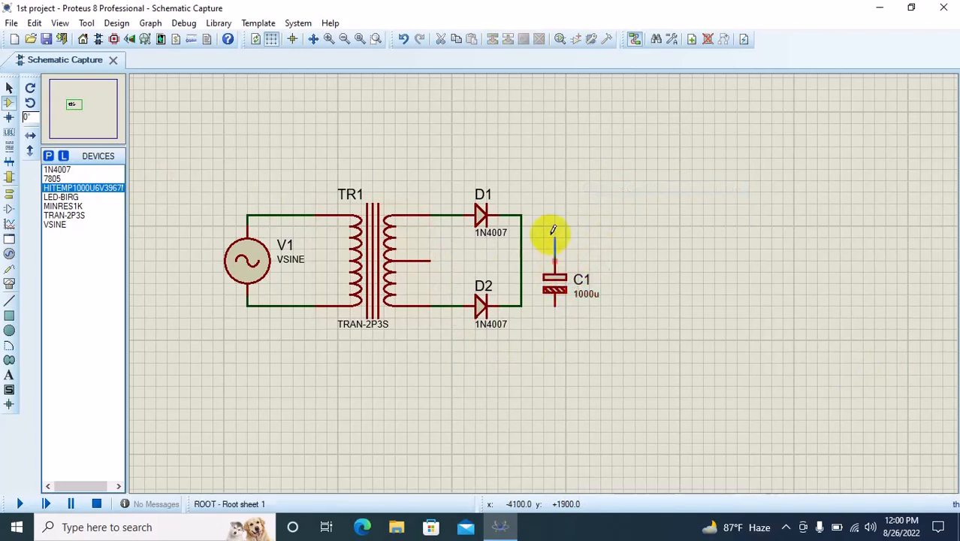
pyautogui.click(521, 248)
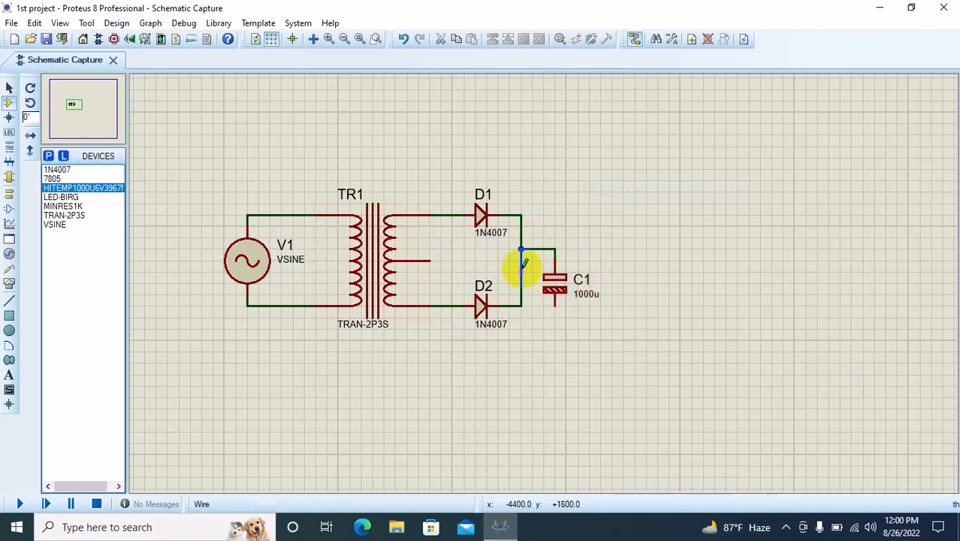
pyautogui.click(555, 304)
pyautogui.click(556, 364)
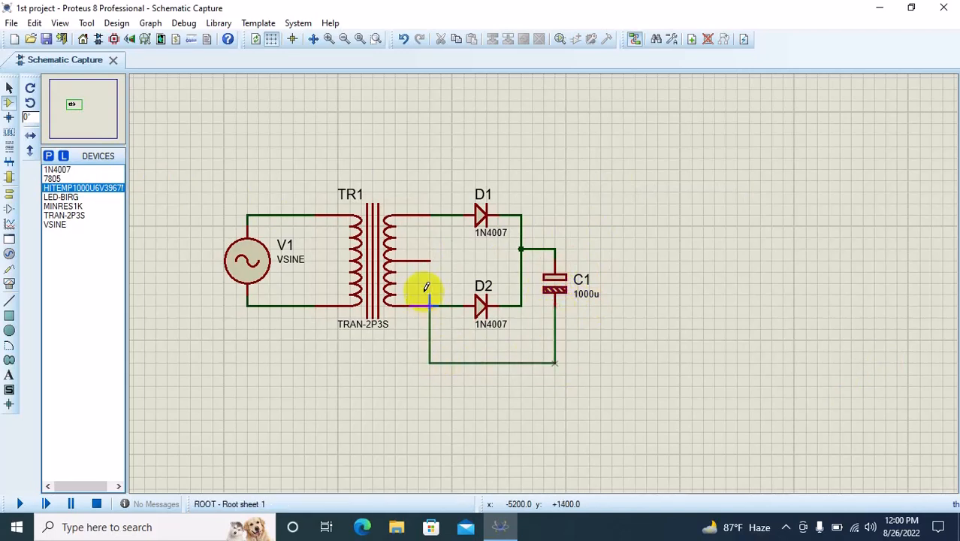
pyautogui.click(429, 261)
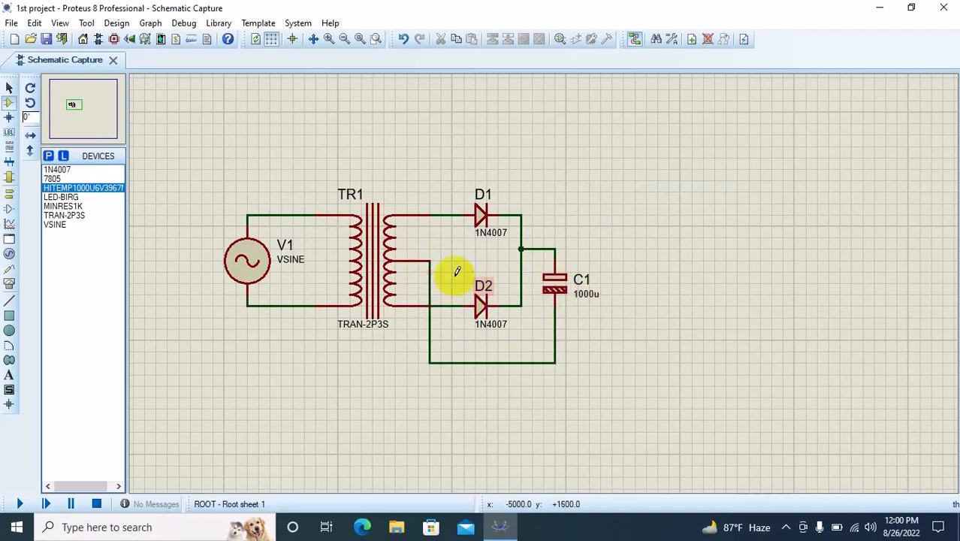
# - Shift the vertical segment of the centre-tap wire slightly right, clear of the transformer's lower secondary terminal
pyautogui.click(10, 88)
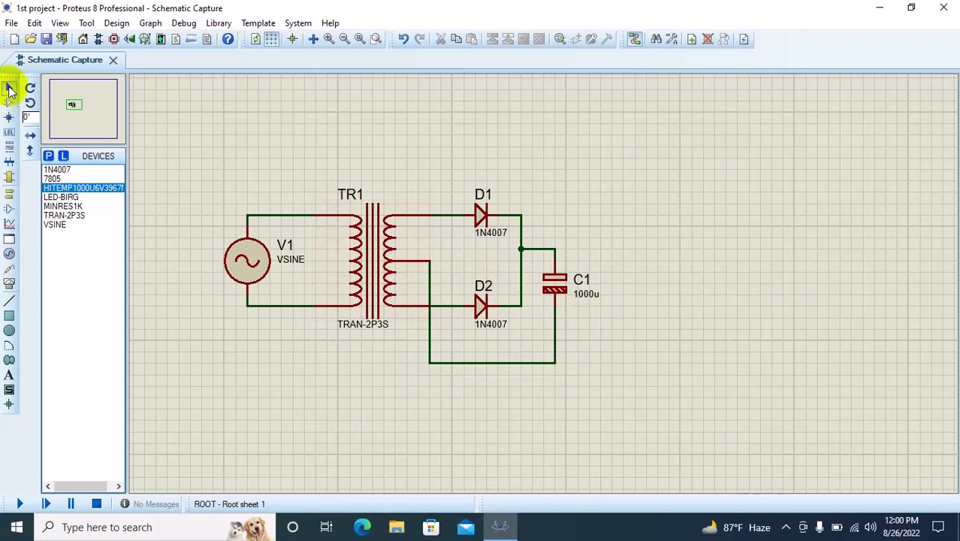
pyautogui.click(434, 286)
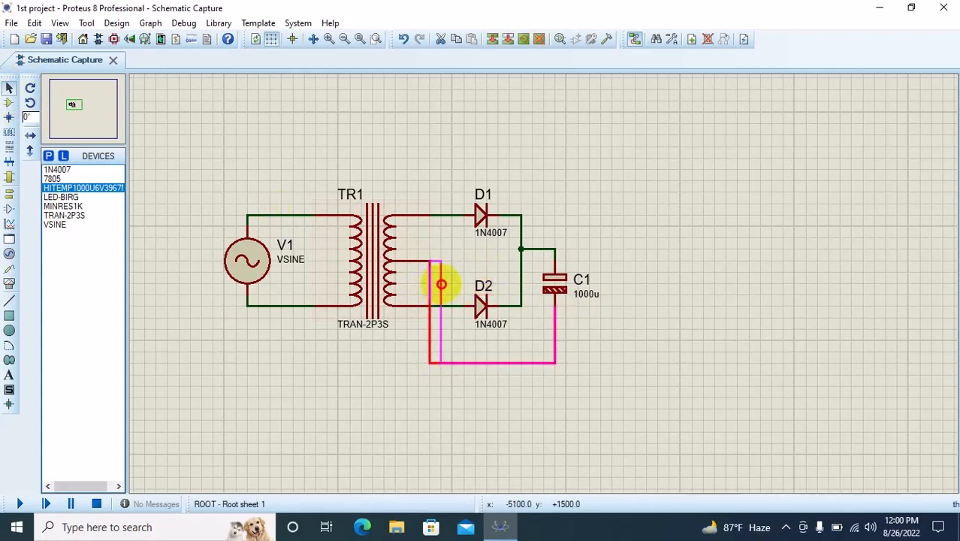
pyautogui.moveTo(441, 284); pyautogui.dragTo(442, 284)
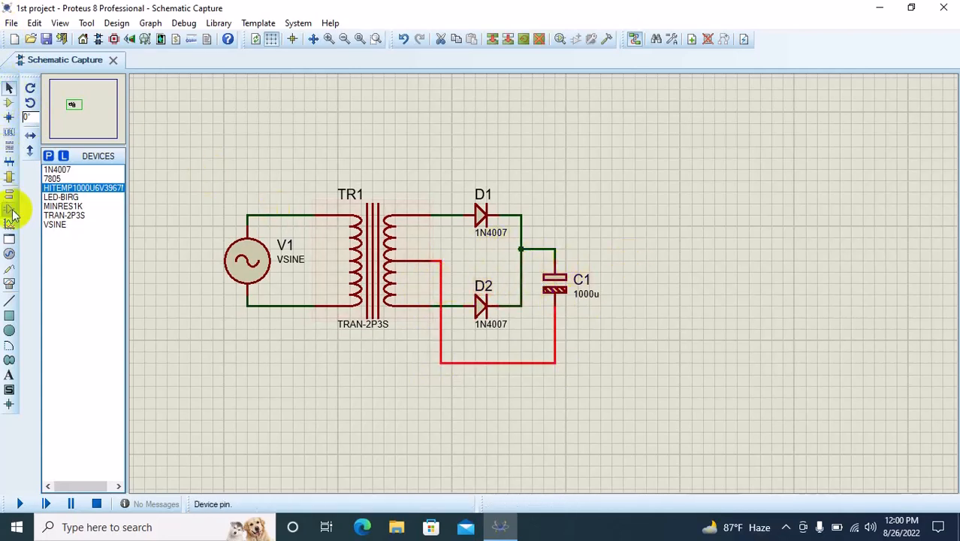
# - Place the 7805 regulator right of the capacitor, with its input pin level with the capacitor's upper wire
pyautogui.click(52, 217)
pyautogui.click(58, 208)
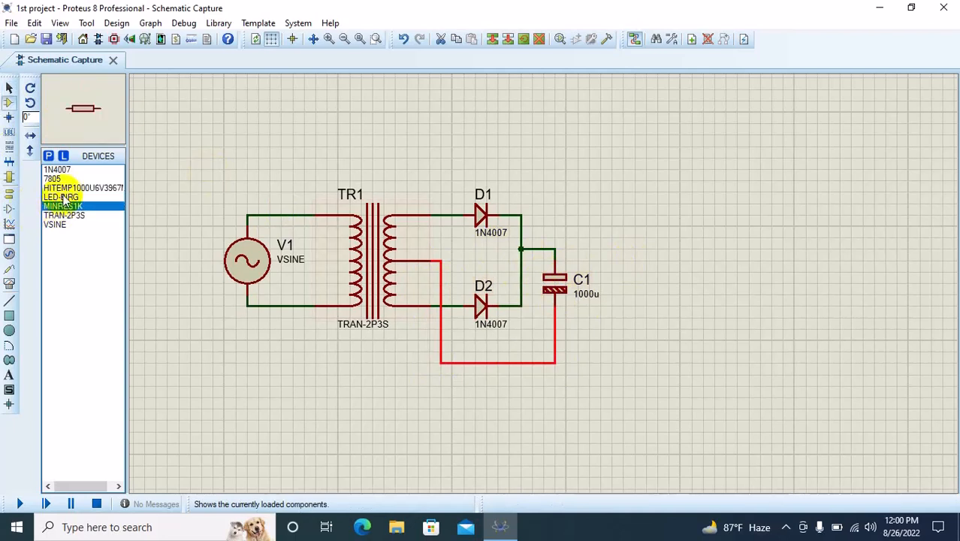
pyautogui.click(62, 216)
pyautogui.click(55, 179)
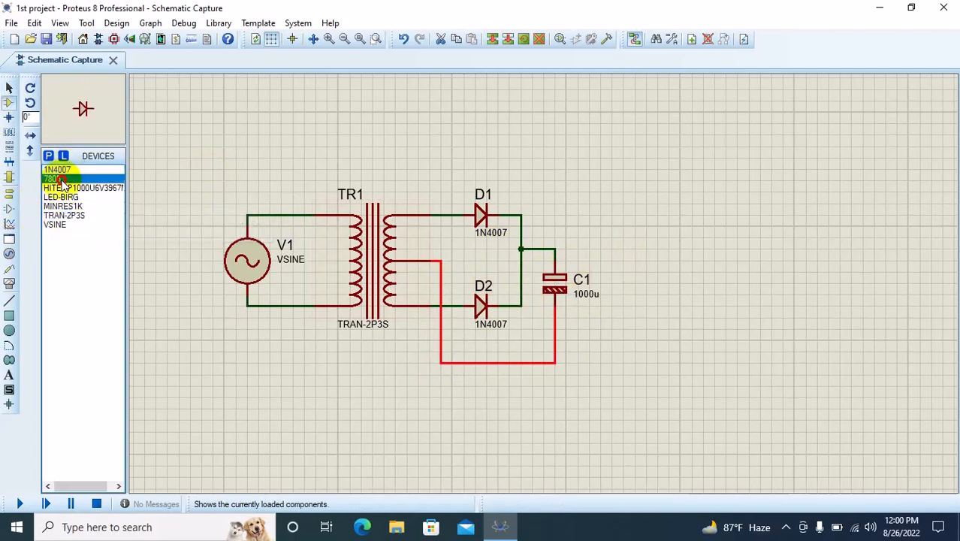
pyautogui.click(686, 258)
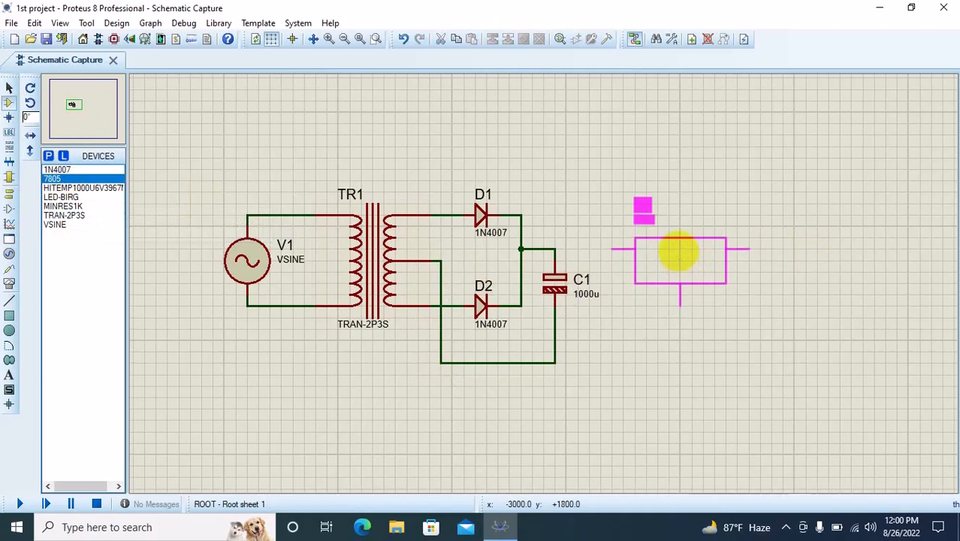
pyautogui.click(678, 251)
# - Wire the 7805's VI pin to the capacitor's upper node and its GND pin to the centre-tap wire below the capacitor
pyautogui.click(613, 249)
pyautogui.click(554, 248)
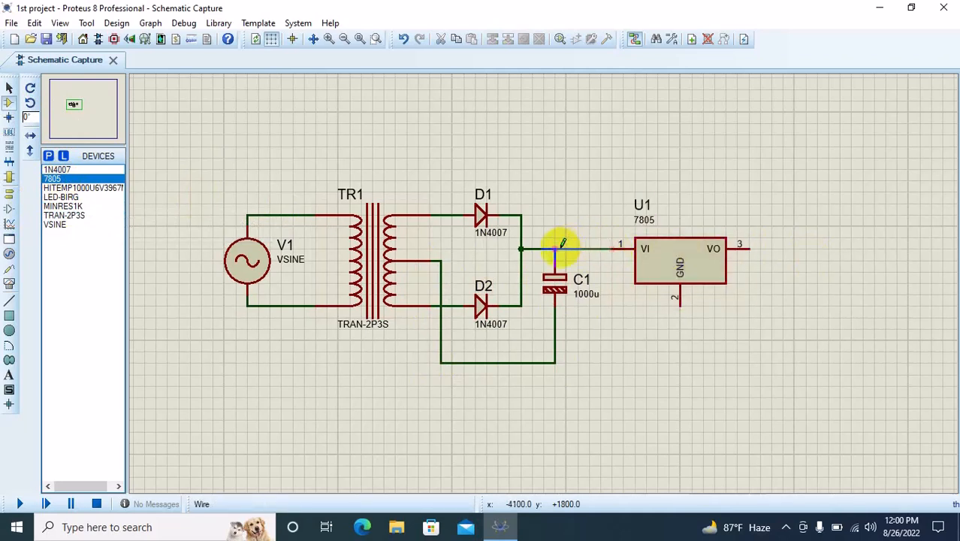
pyautogui.click(554, 363)
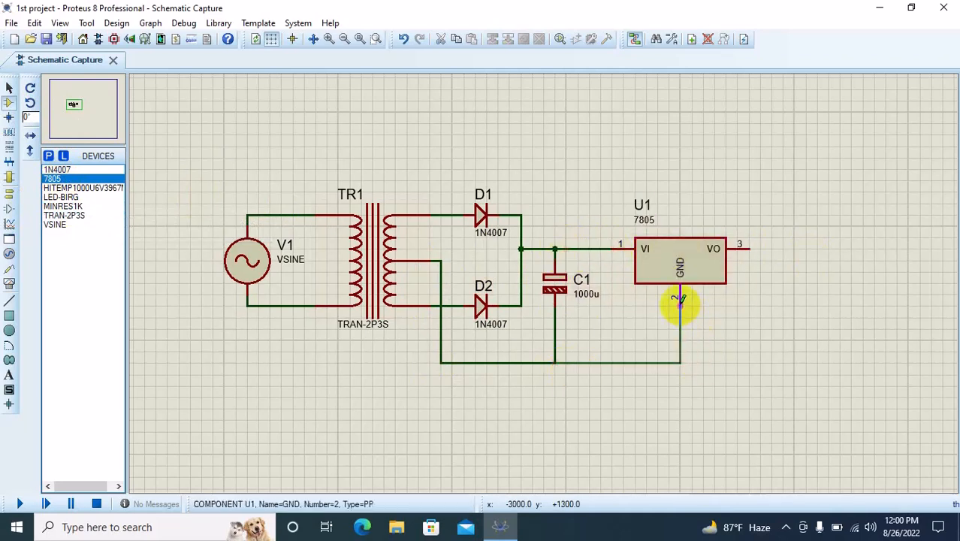
pyautogui.click(680, 302)
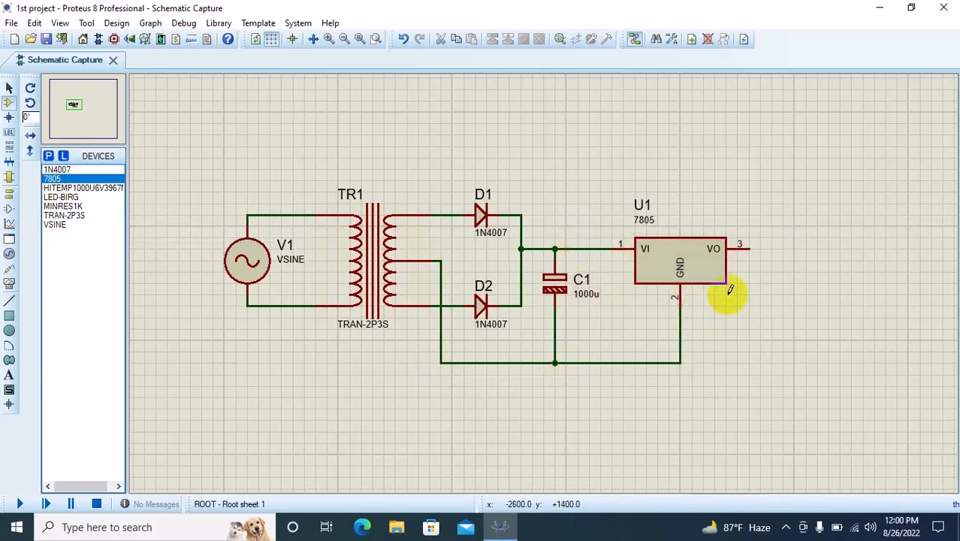
# - Place the MINRES1K resistor right of the 7805's output pin and rotate it clockwise to stand vertically
pyautogui.click(57, 224)
pyautogui.click(68, 215)
pyautogui.click(66, 206)
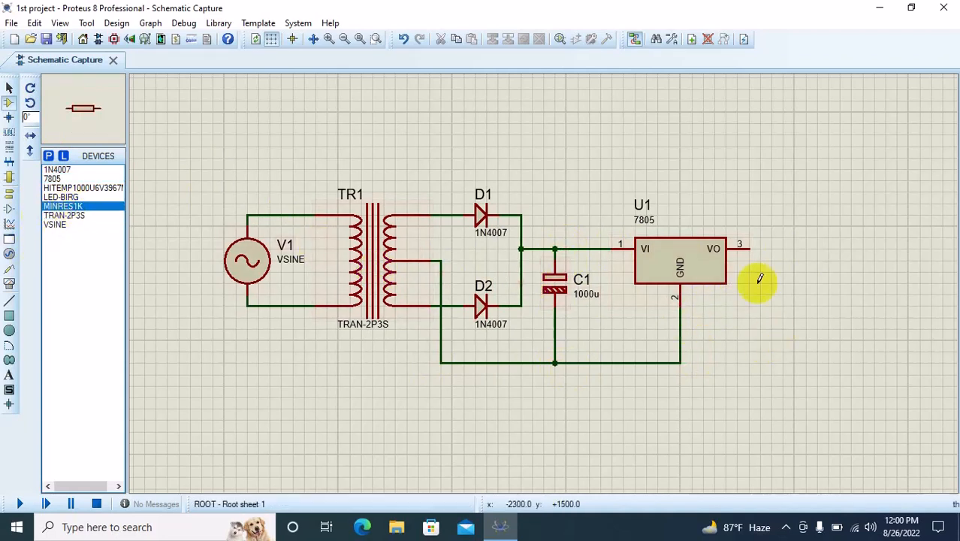
pyautogui.click(746, 258)
pyautogui.click(794, 262)
pyautogui.rightClick(795, 261)
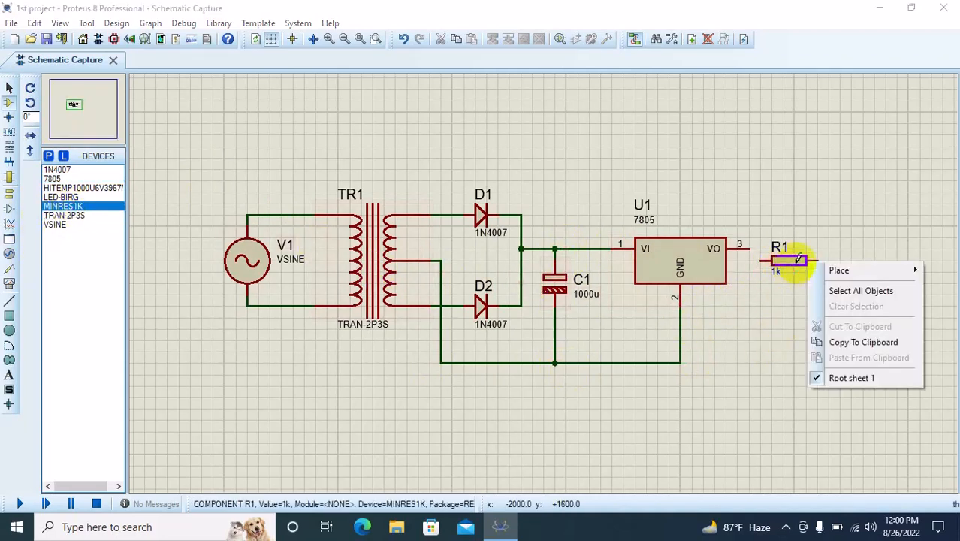
pyautogui.press('Escape')
pyautogui.rightClick(800, 264)
pyautogui.click(647, 191)
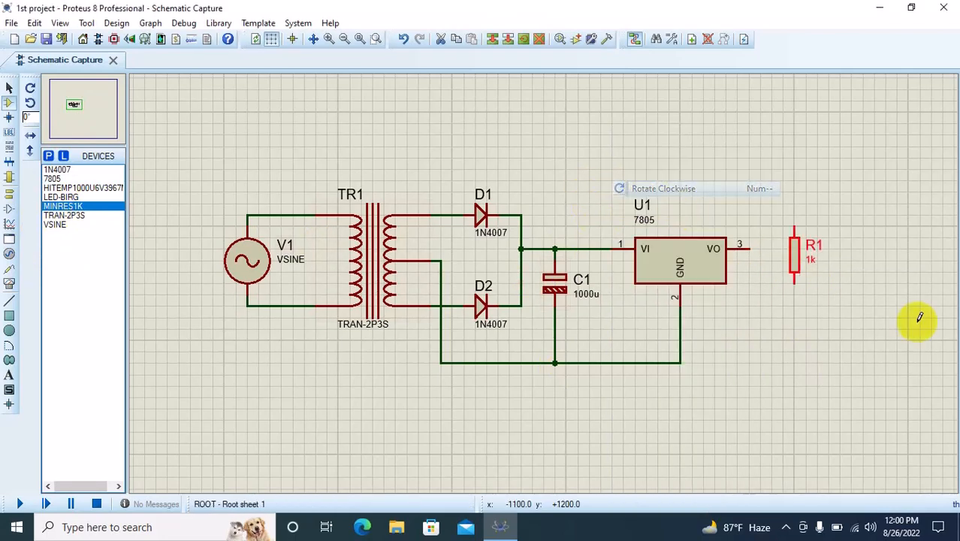
# - Move the 1k resistor just below the 7805's output level and wire the VO pin to its upper terminal
pyautogui.moveTo(795, 260); pyautogui.dragTo(782, 287)
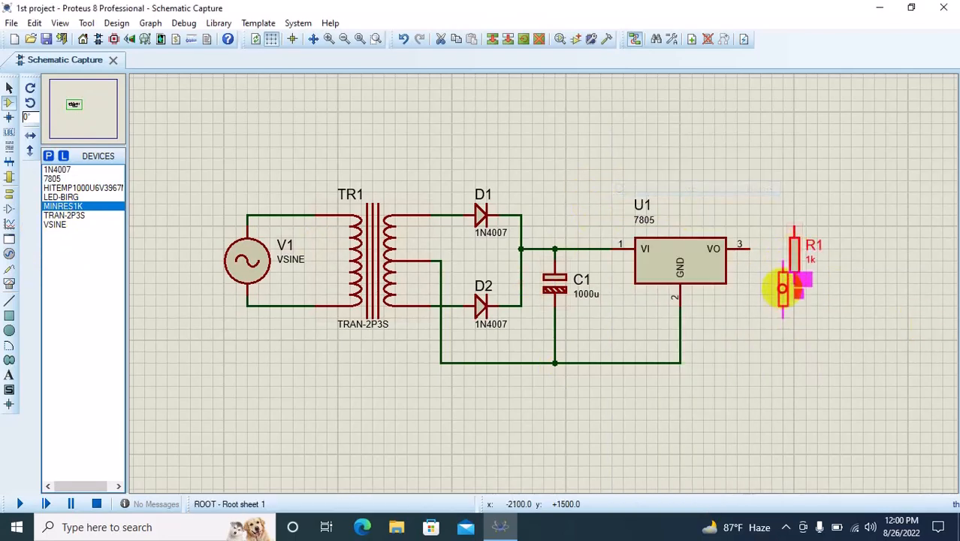
pyautogui.click(743, 247)
pyautogui.click(801, 260)
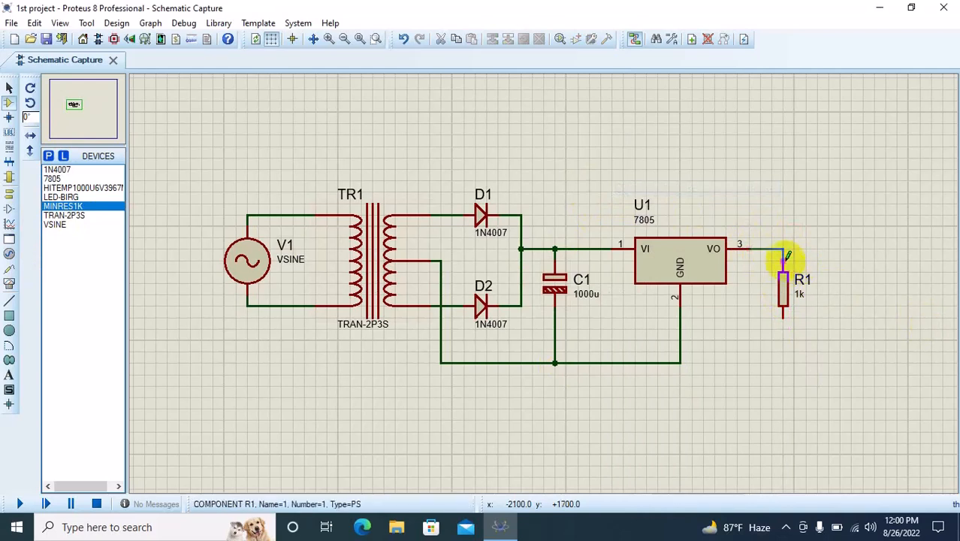
# - Place the LED-BIRG directly below the resistor and wire it between the resistor and the 7805's ground wire
pyautogui.click(60, 197)
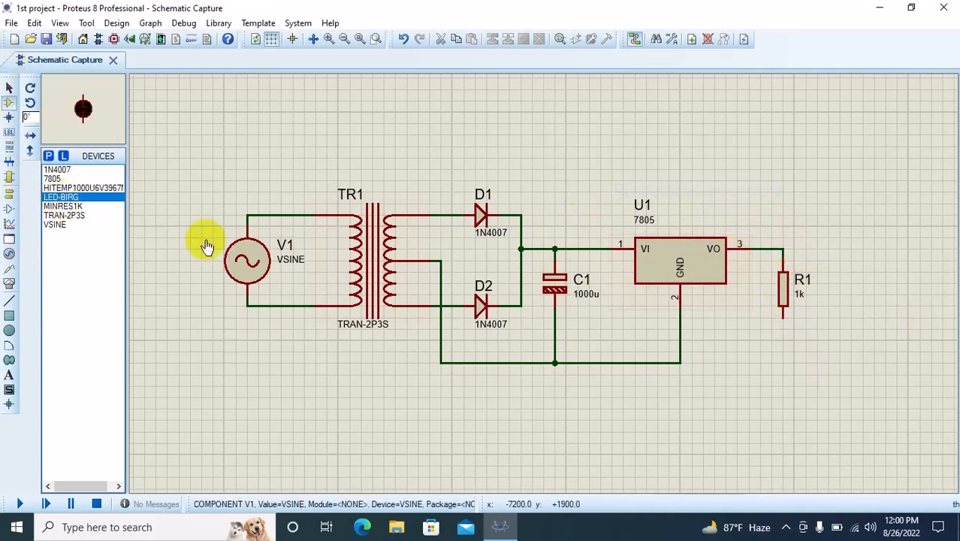
pyautogui.click(773, 339)
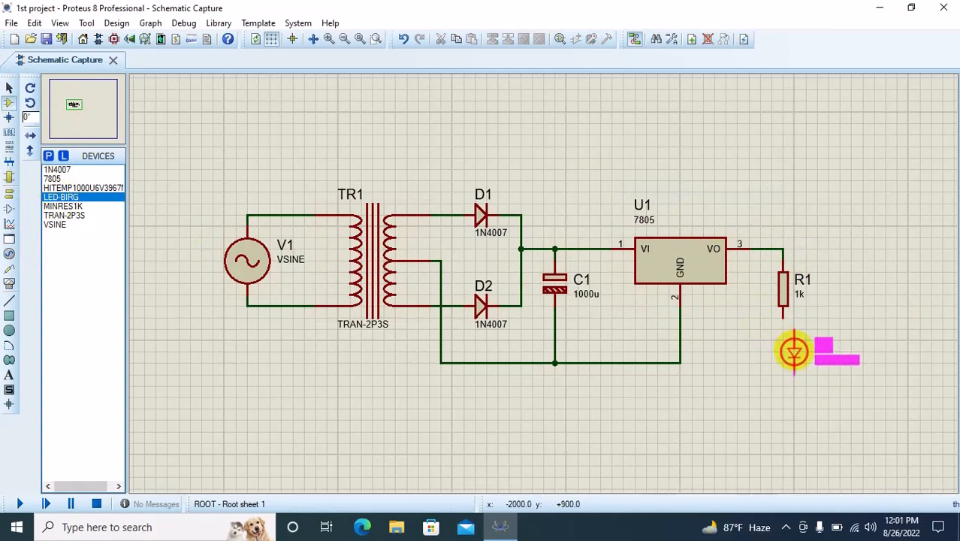
pyautogui.click(782, 348)
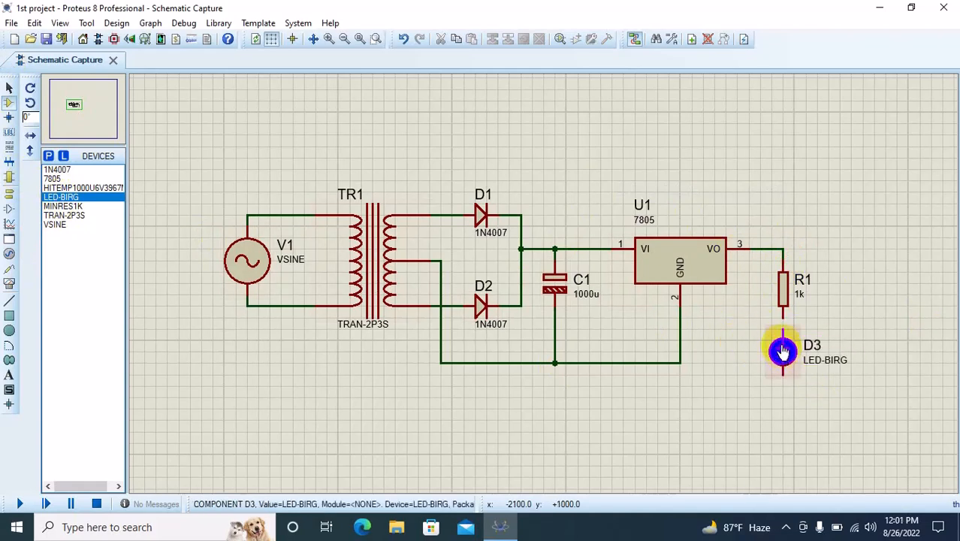
pyautogui.click(681, 362)
pyautogui.click(781, 372)
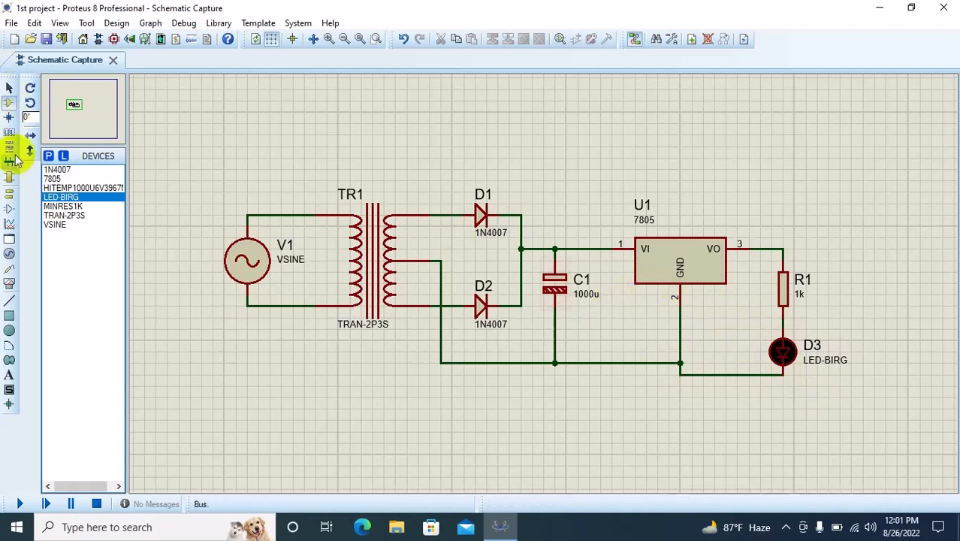
# - Place a ground terminal on the common return wire just left of the capacitor and briefly run the simulation
pyautogui.click(11, 194)
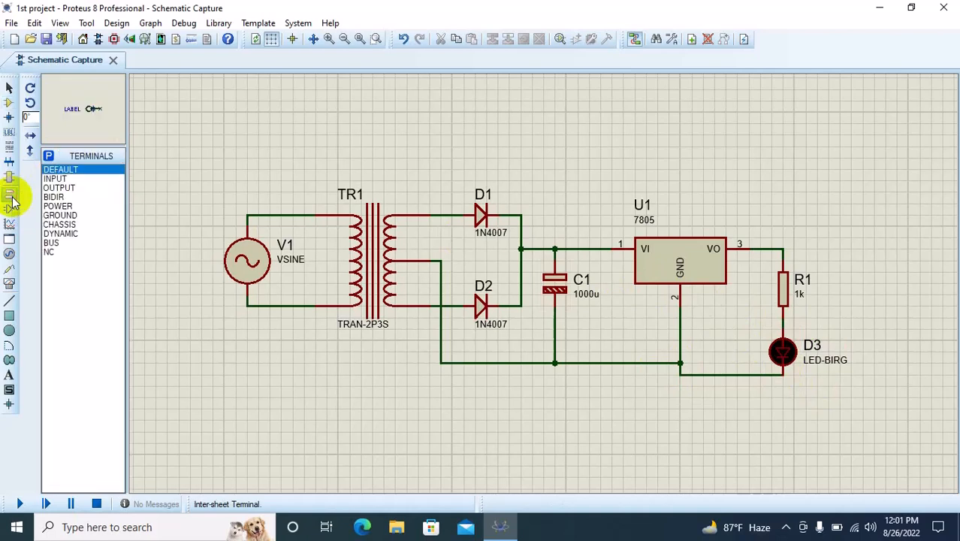
pyautogui.click(60, 216)
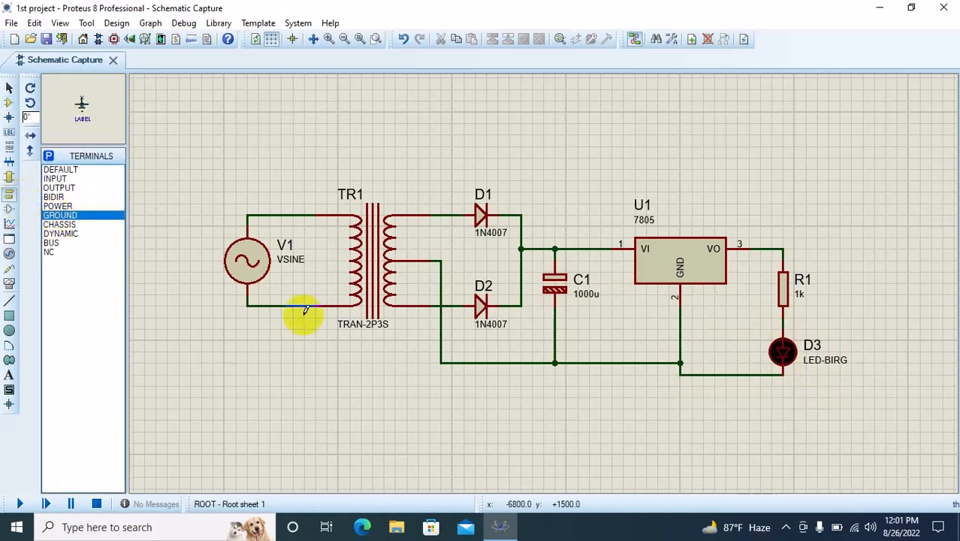
pyautogui.click(536, 386)
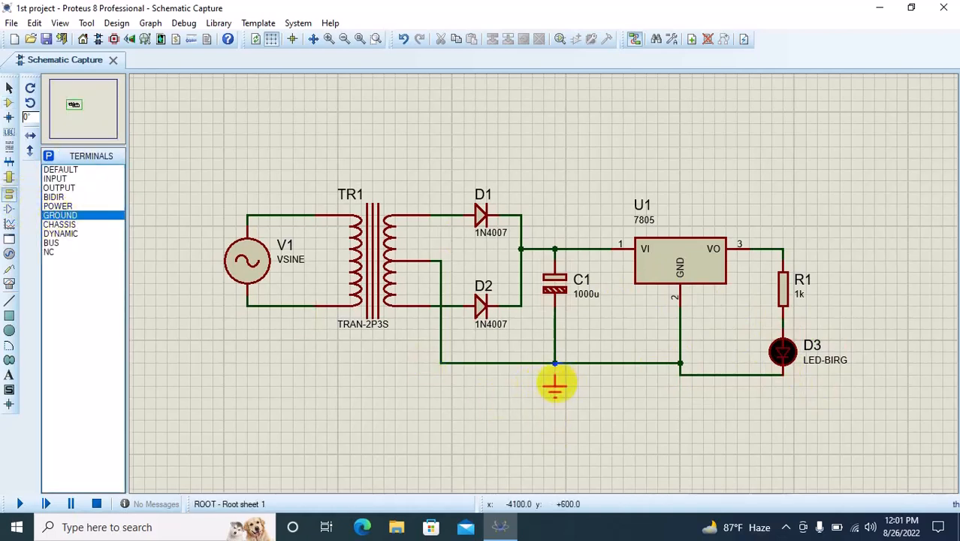
pyautogui.click(541, 381)
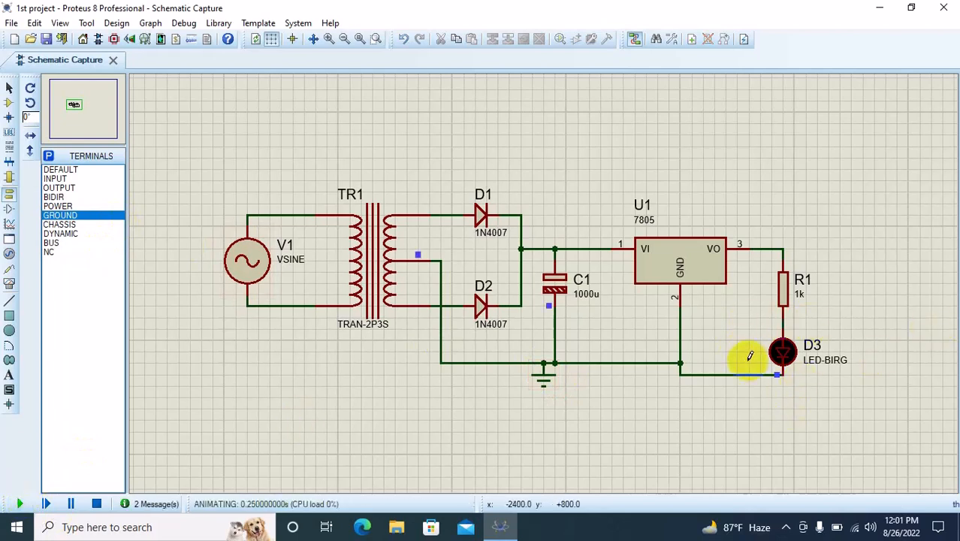
pyautogui.click(86, 505)
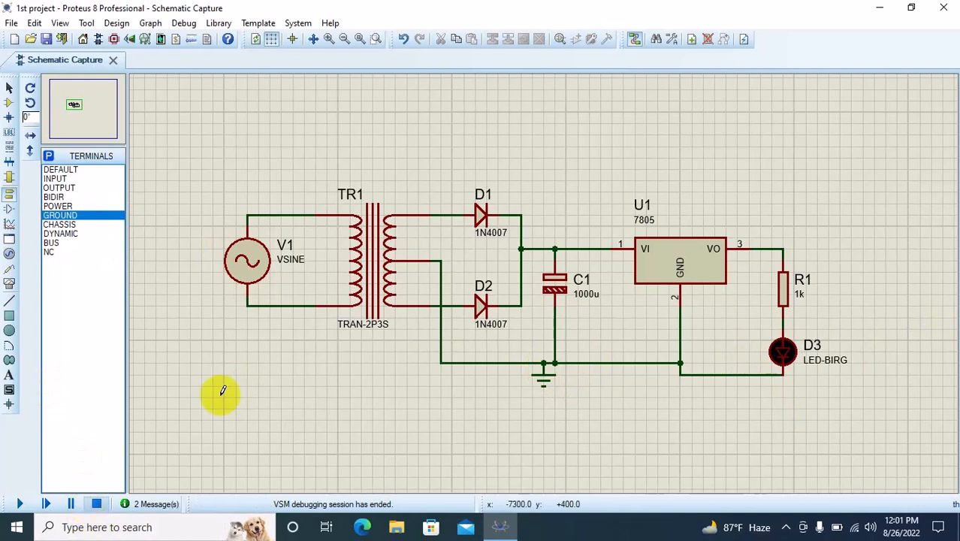
# - Set the sine source's amplitude to 220 in its component properties
pyautogui.doubleClick(253, 264)
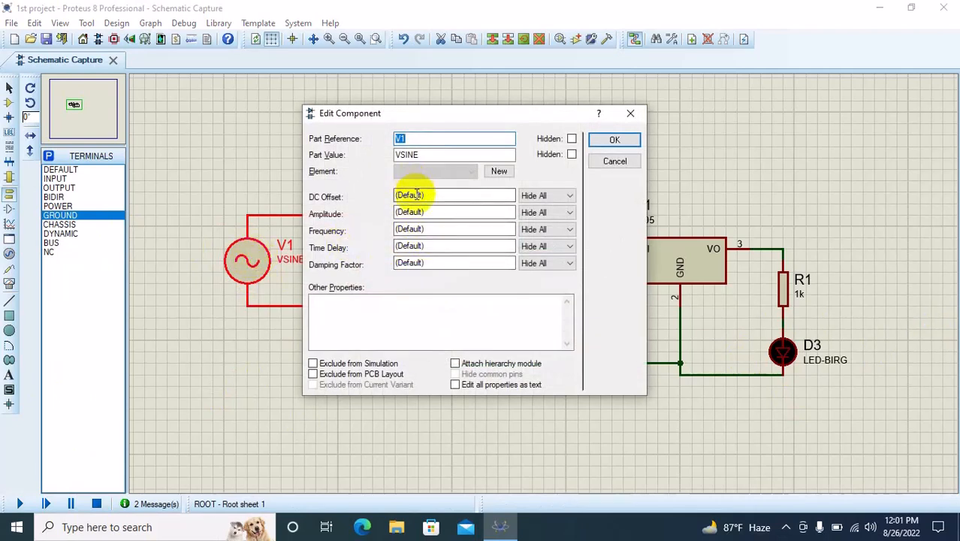
pyautogui.click(370, 212)
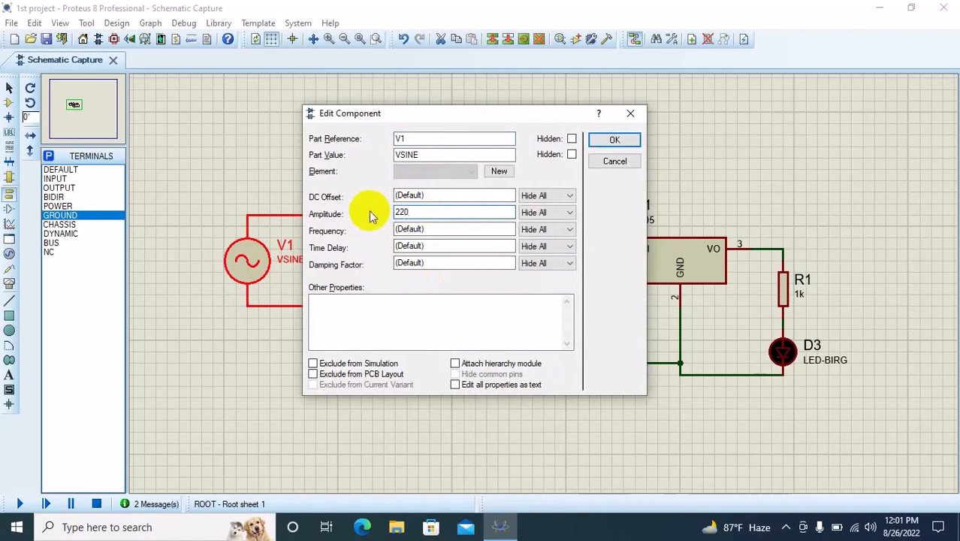
pyautogui.click(342, 234)
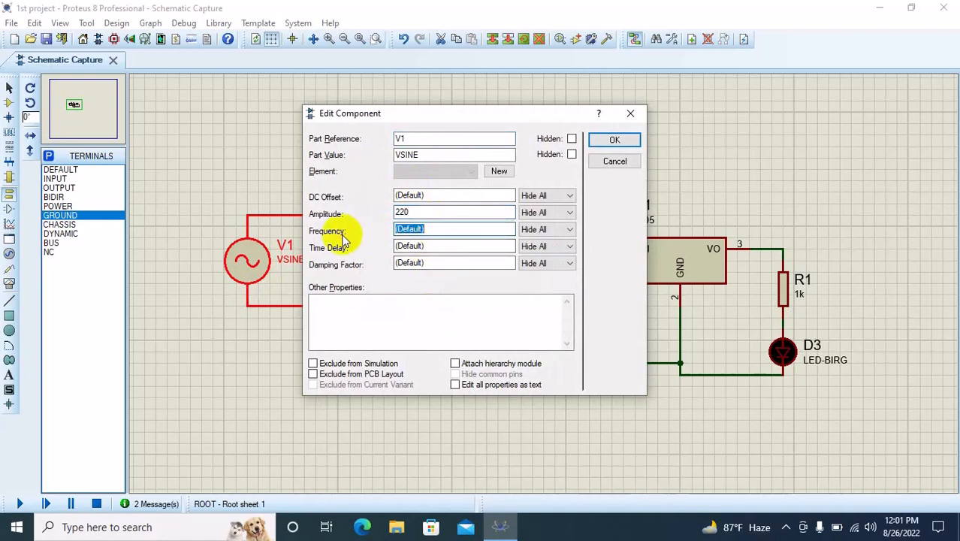
pyautogui.click(618, 143)
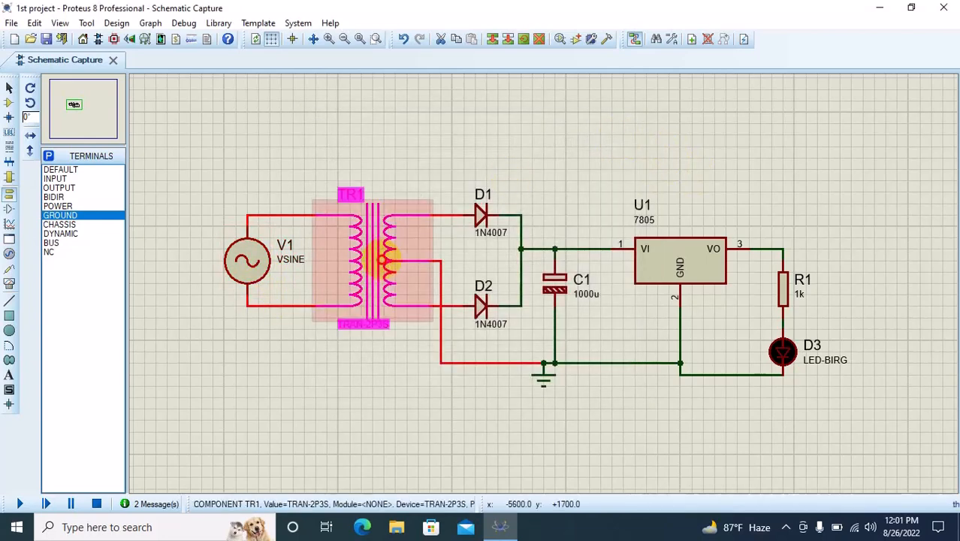
# - Set the transformer's primary inductance to 2H in its component properties
pyautogui.doubleClick(383, 259)
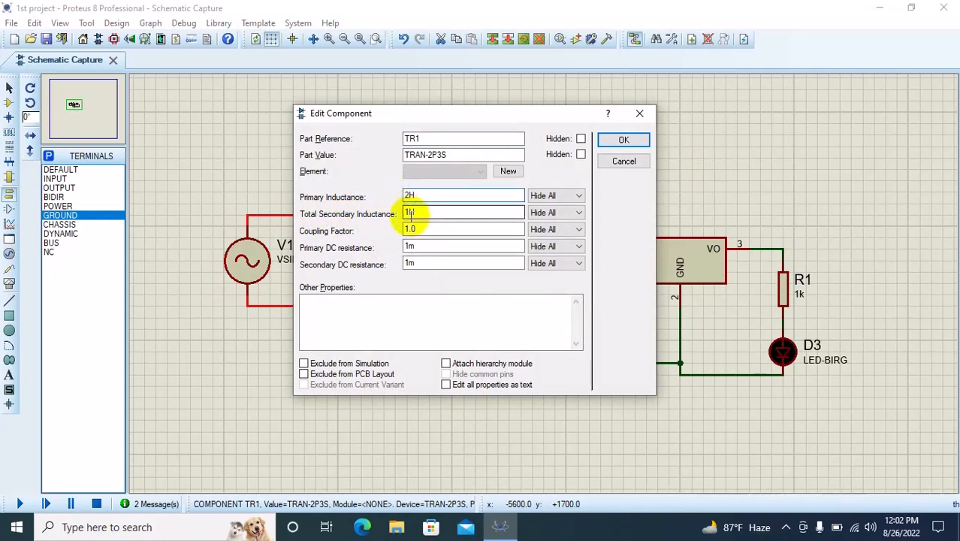
pyautogui.click(648, 144)
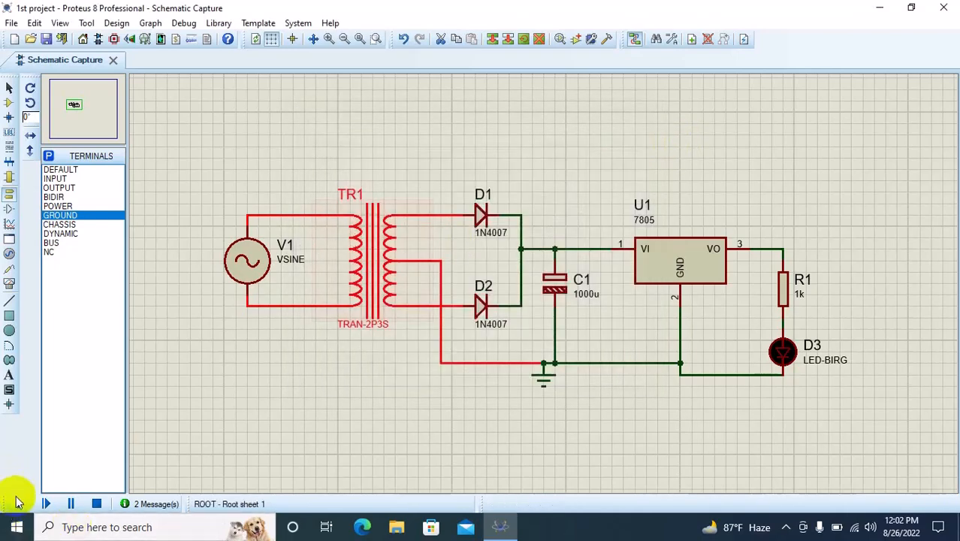
# - Run the simulation to check whether the LED lights, and stop it
pyautogui.click(18, 502)
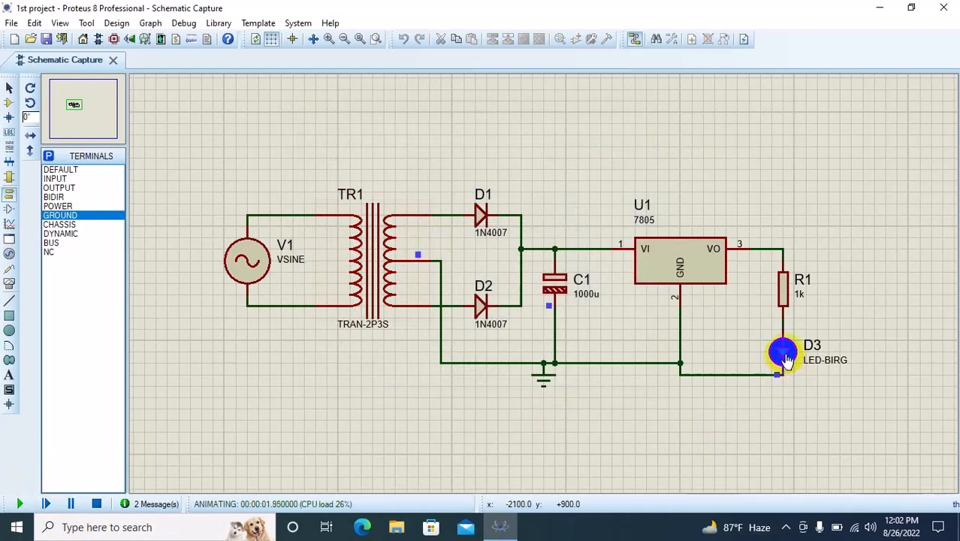
pyautogui.click(96, 504)
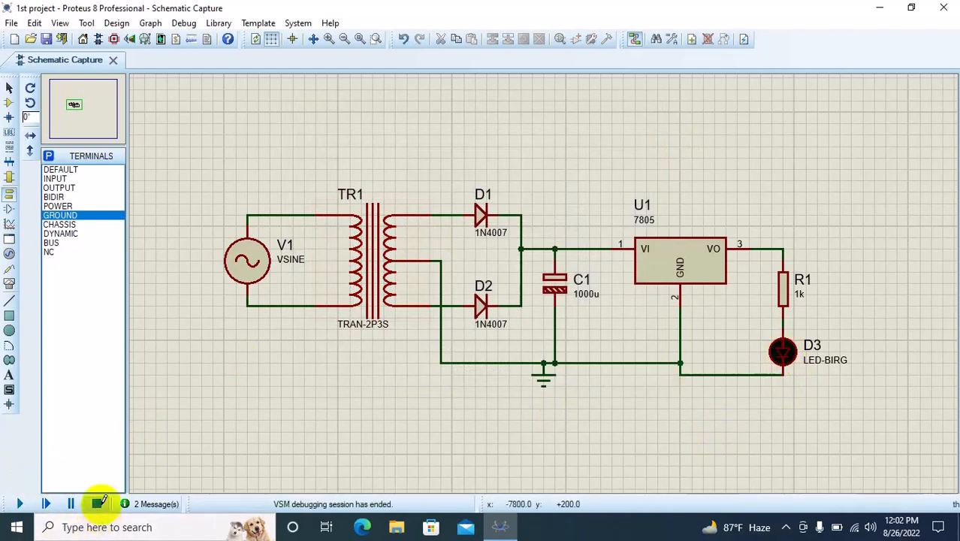
# - Place a DC voltmeter beside the resistor, wire it between the 7805 output and the ground return, and briefly run the simulation
pyautogui.click(9, 286)
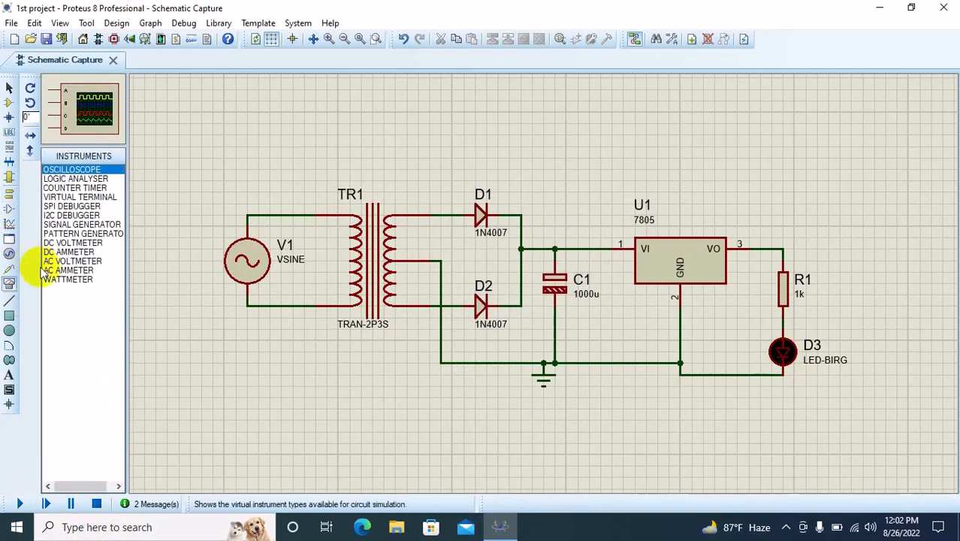
pyautogui.click(73, 243)
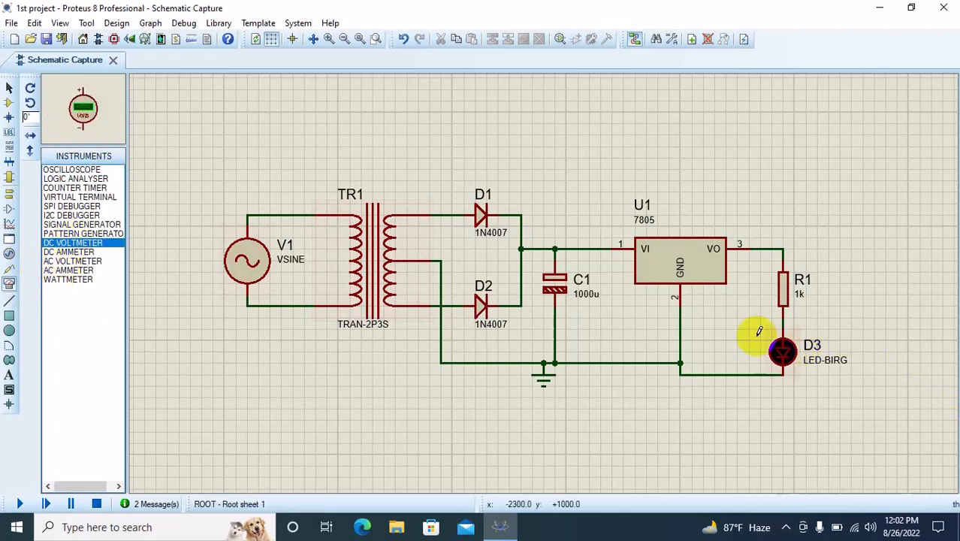
pyautogui.click(749, 308)
pyautogui.click(749, 273)
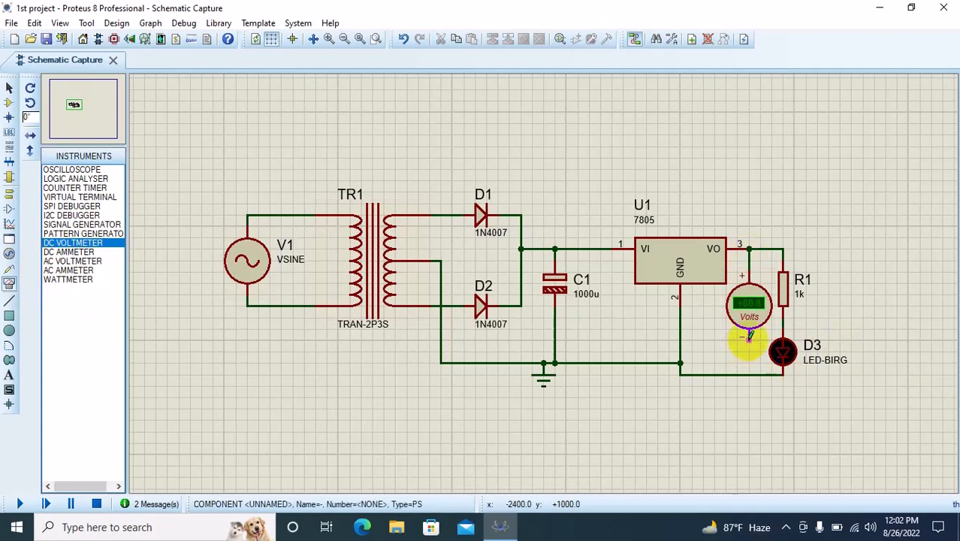
pyautogui.click(749, 374)
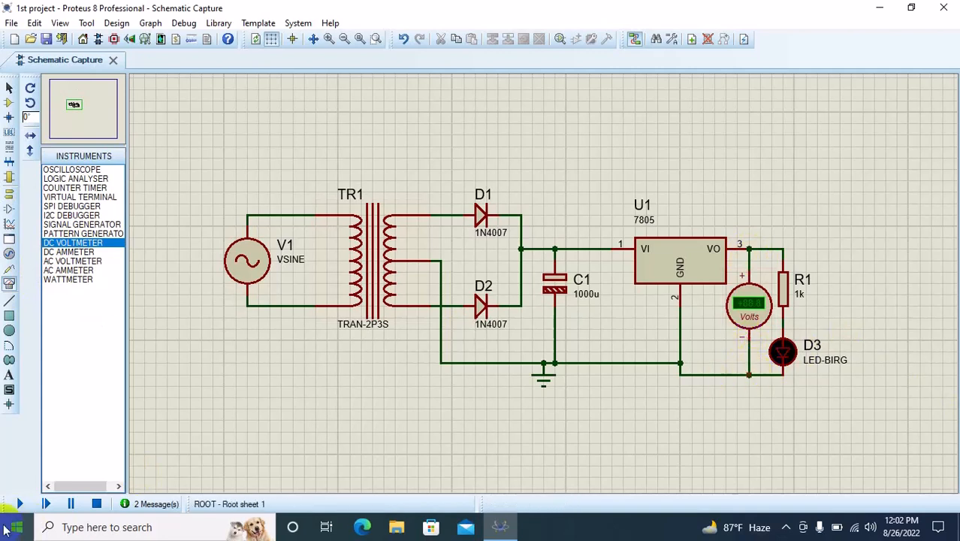
pyautogui.click(18, 502)
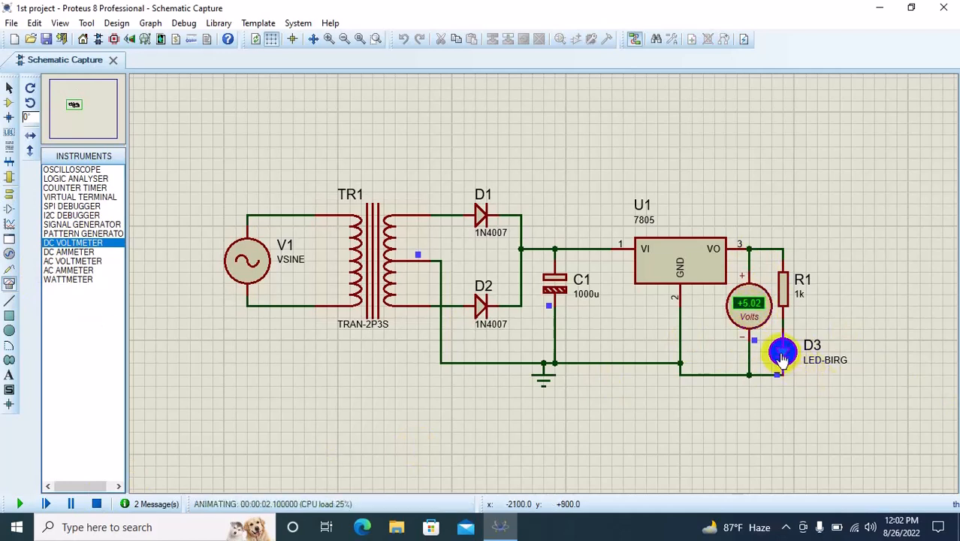
pyautogui.click(96, 503)
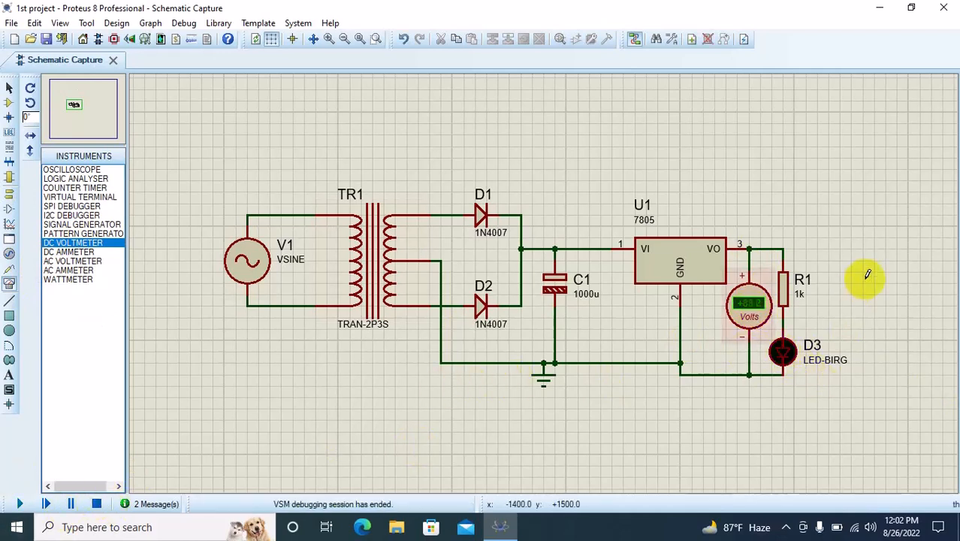
# - Set the LED series resistor's resistance to 560 in its component properties and run the simulation again
pyautogui.doubleClick(785, 288)
pyautogui.press('Tab')
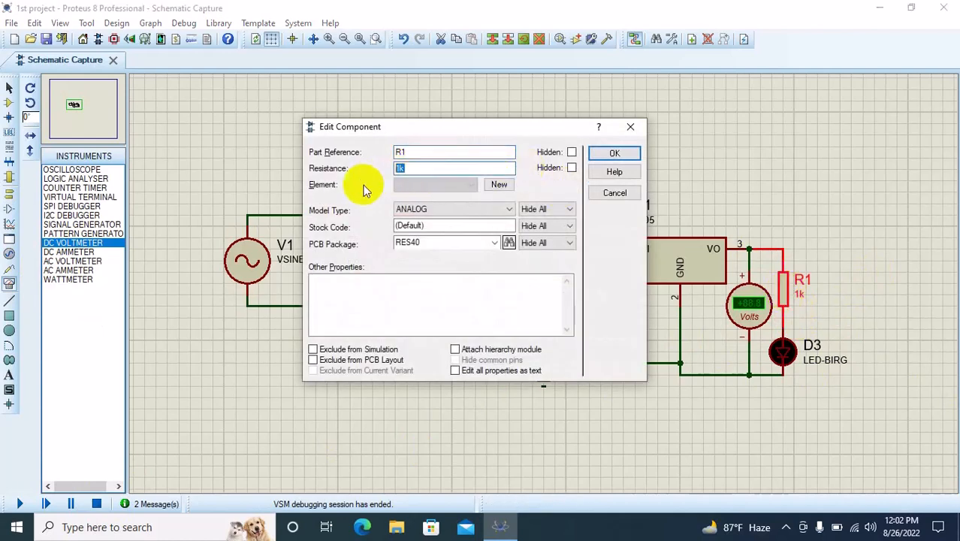
pyautogui.write('560')
pyautogui.click(613, 153)
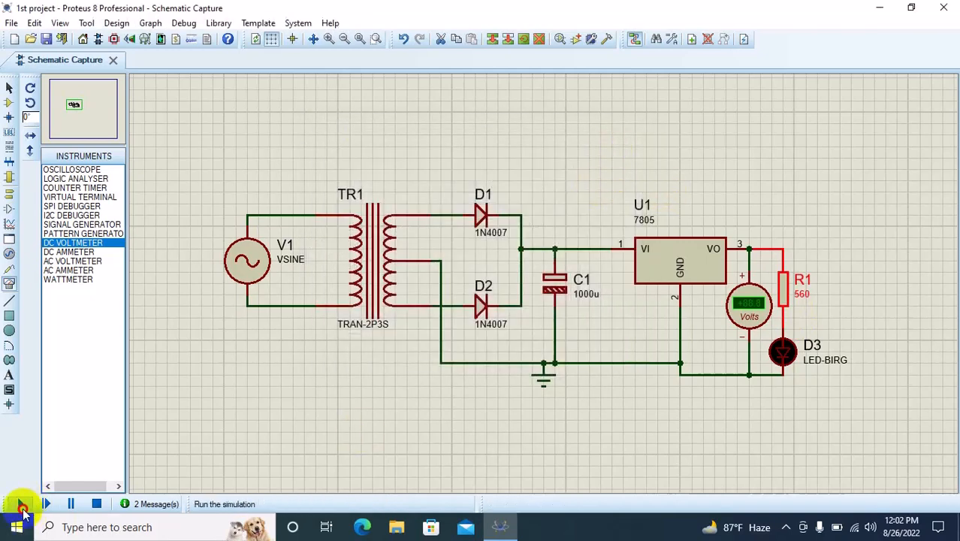
pyautogui.click(20, 503)
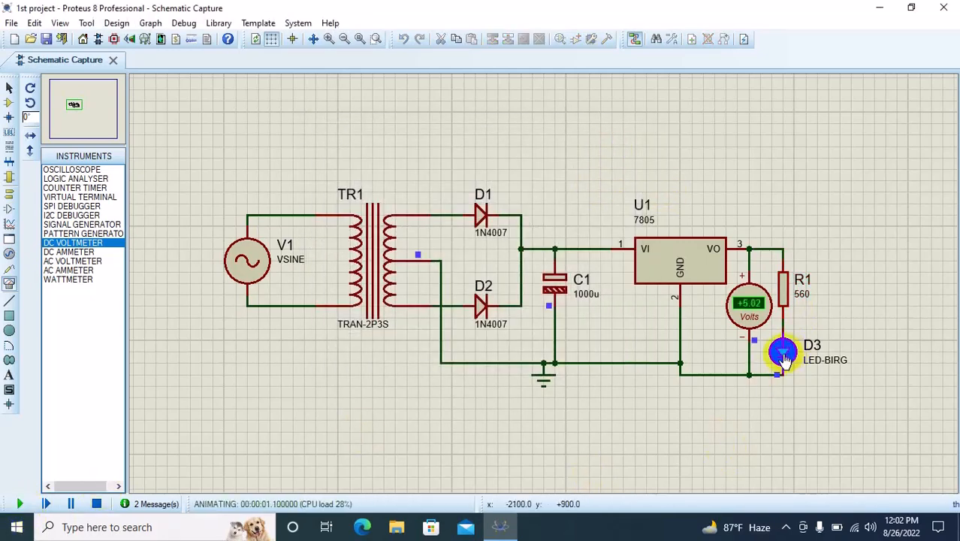